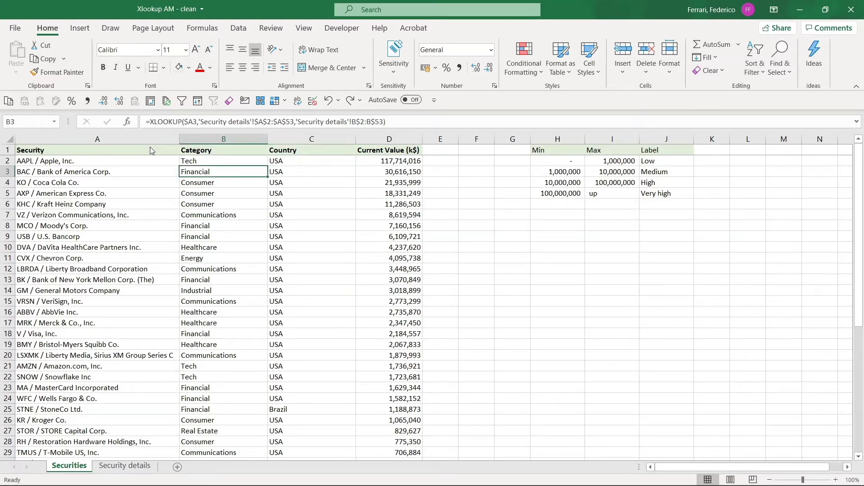
# - Look at the Security details sheet, then return to the Current Value (k$) header on the Securities sheet
pyautogui.hotkey('ctrl', 'pagedown')
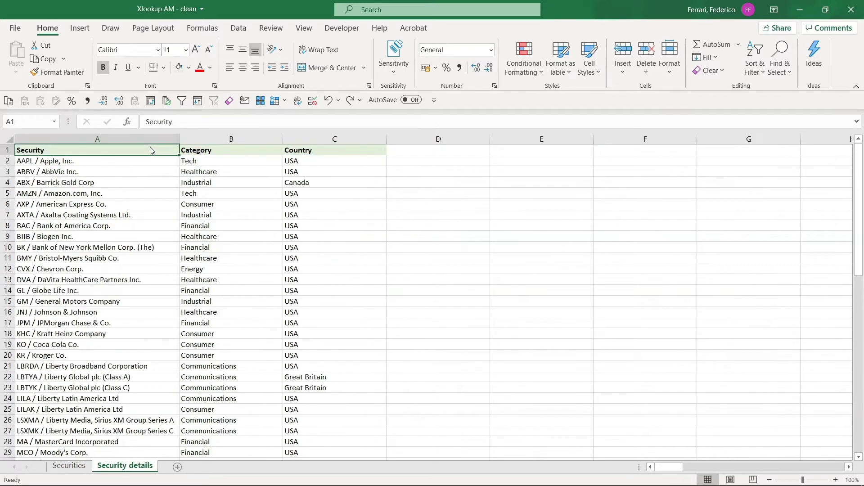
pyautogui.hotkey('ctrl', 'pageup')
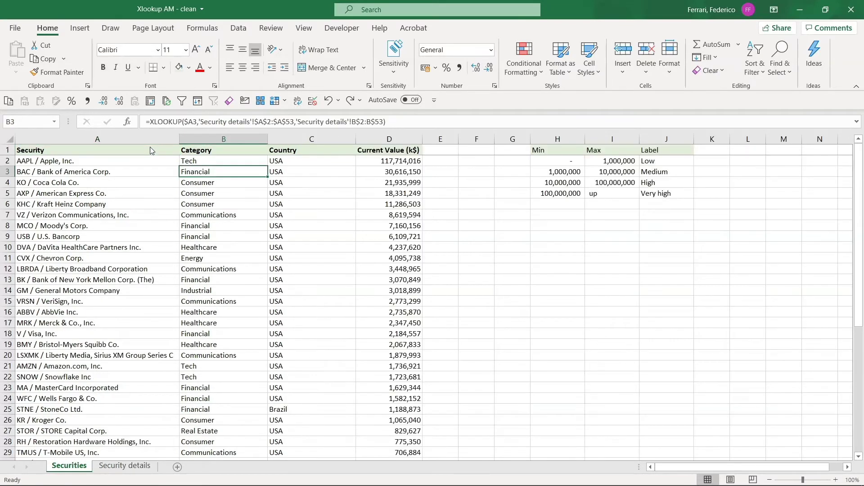
pyautogui.press('Right')
pyautogui.press('Right')
pyautogui.press('Up')
pyautogui.press('Up')
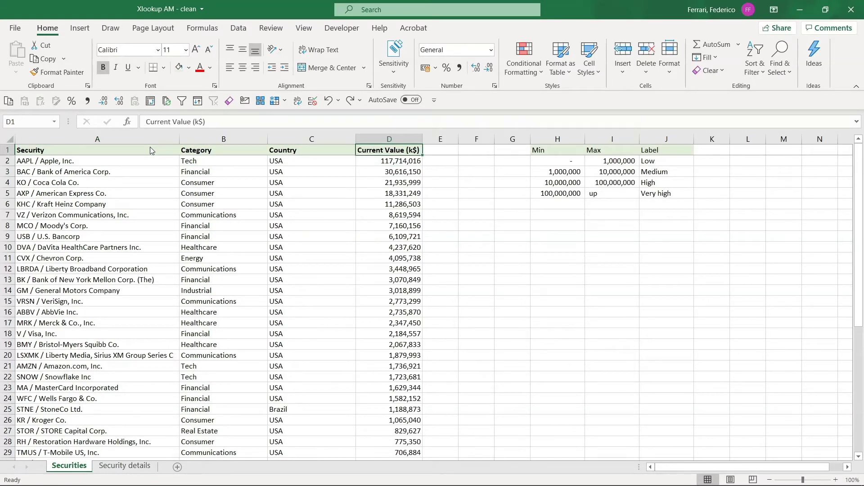
# - Examine the Min, Max and Label threshold table in columns H to J
pyautogui.press('Right')
pyautogui.press('Right')
pyautogui.press('Right')
pyautogui.press('Right')
pyautogui.press('Right')
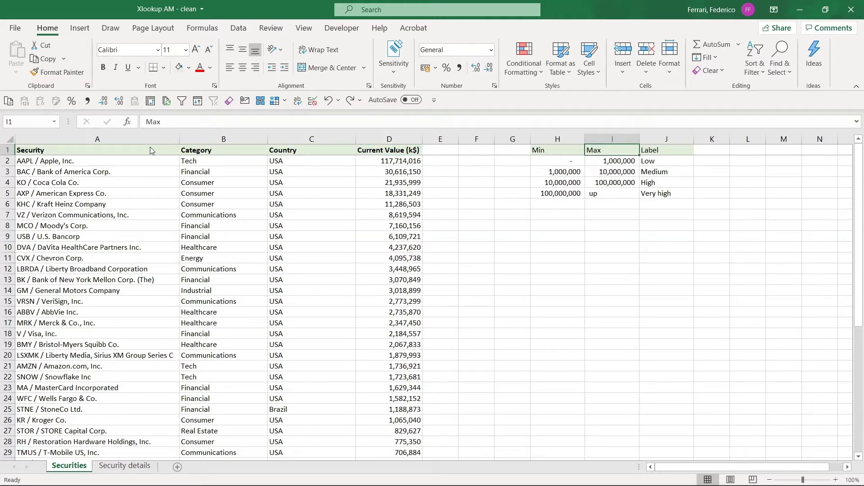
pyautogui.press('Down')
pyautogui.press('Down')
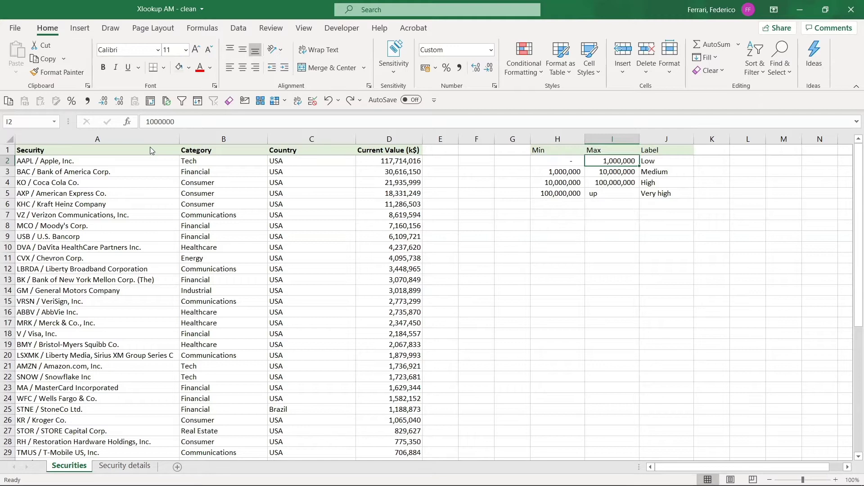
pyautogui.press('Right')
pyautogui.press('Up')
pyautogui.press('Down')
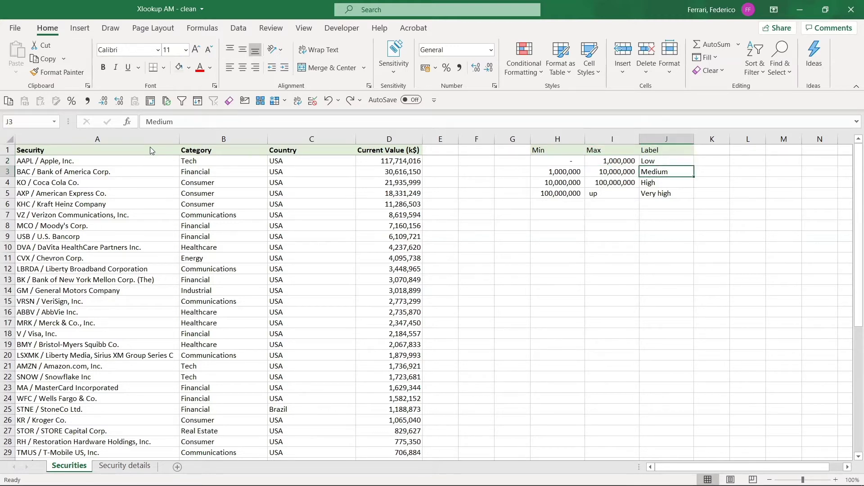
pyautogui.press('Down')
pyautogui.press('Down')
pyautogui.press('Down')
# - Examine the optional if_not_found and match_mode arguments of the XLOOKUP formula in B2, and remove the separators added for them
pyautogui.press('Left')
pyautogui.press('Left')
pyautogui.press('Left')
pyautogui.press('Left')
pyautogui.press('Left')
pyautogui.press('Left')
pyautogui.press('Left')
pyautogui.press('Left')
pyautogui.press('Left')
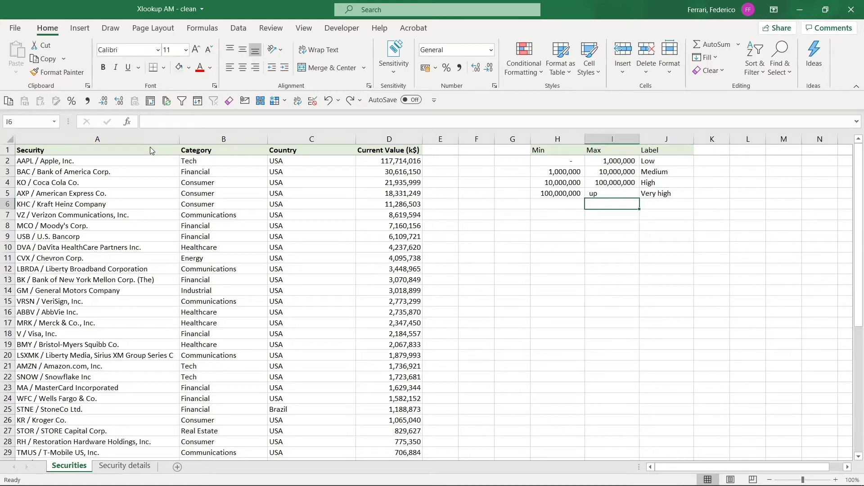
pyautogui.press('Right')
pyautogui.press('Up')
pyautogui.press('Up')
pyautogui.press('Up')
pyautogui.press('Up')
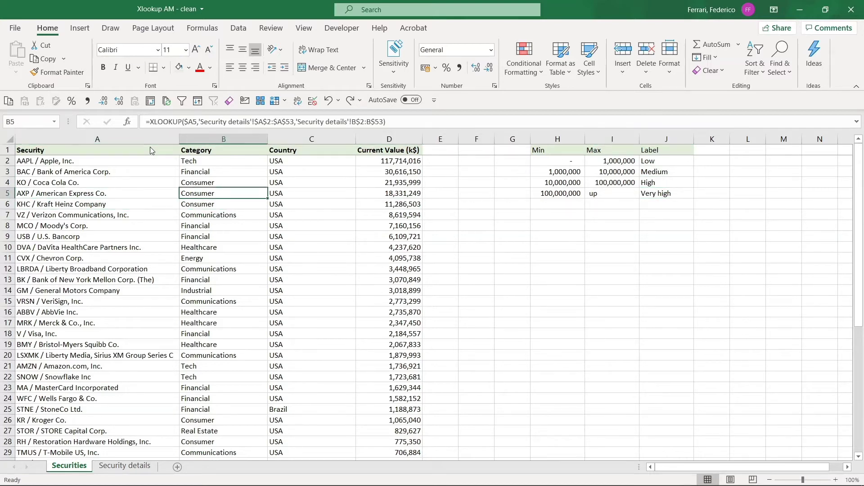
pyautogui.press('F2')
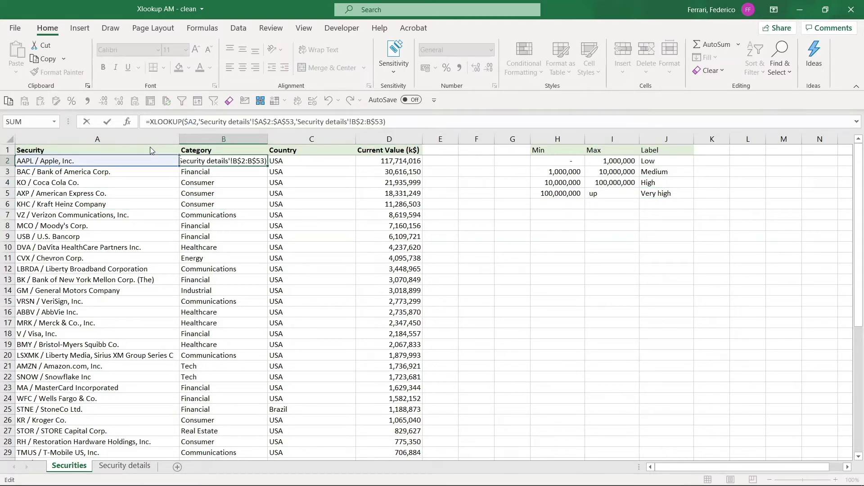
pyautogui.press('Left')
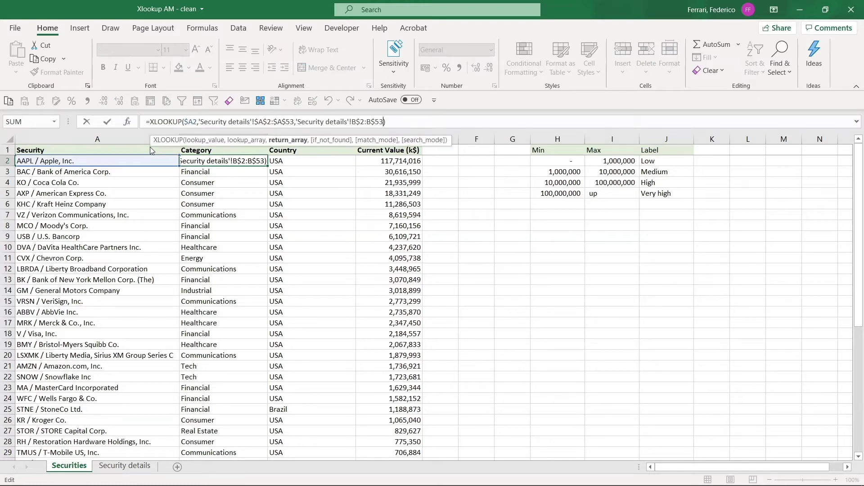
pyautogui.write(',')
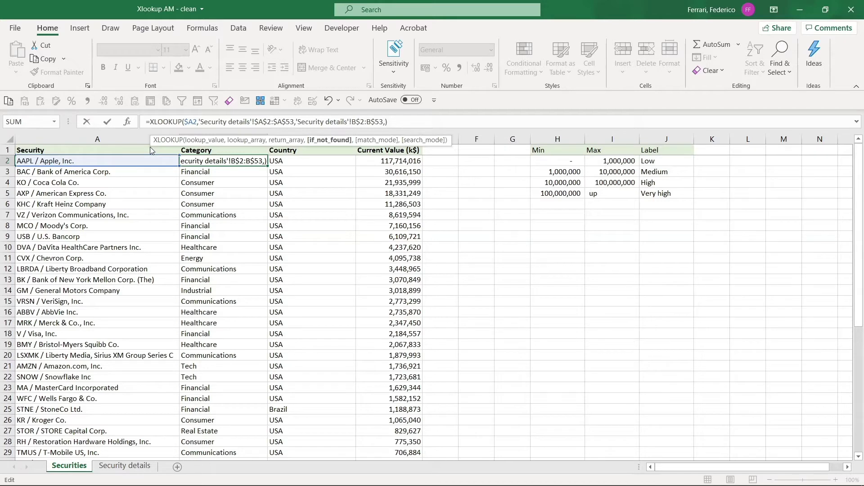
pyautogui.write(',')
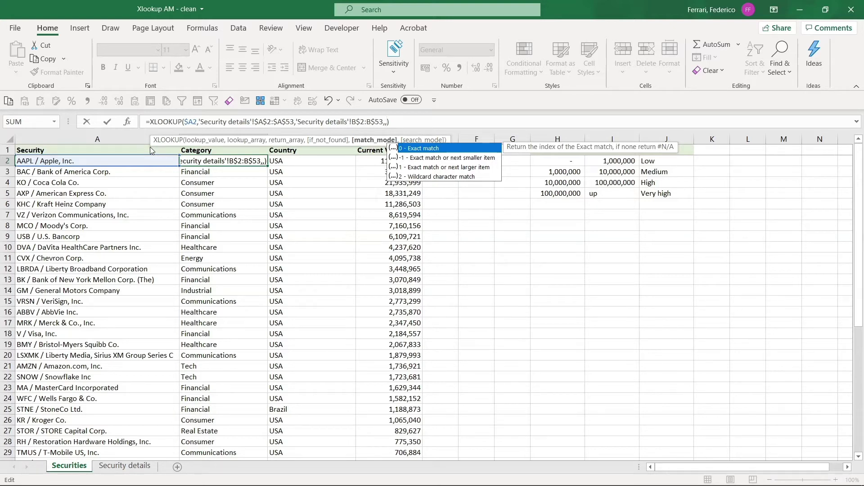
pyautogui.press('BackSpace')
pyautogui.press('BackSpace')
pyautogui.hotkey('ctrl', 'Return')
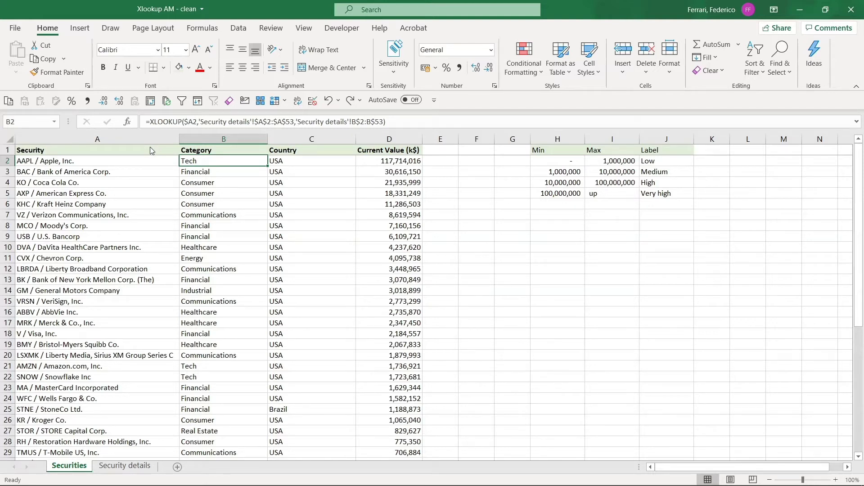
# - Add the header Label in cell E1, beside the Current Value (k$) column
pyautogui.press('Right')
pyautogui.press('Right')
pyautogui.press('Right')
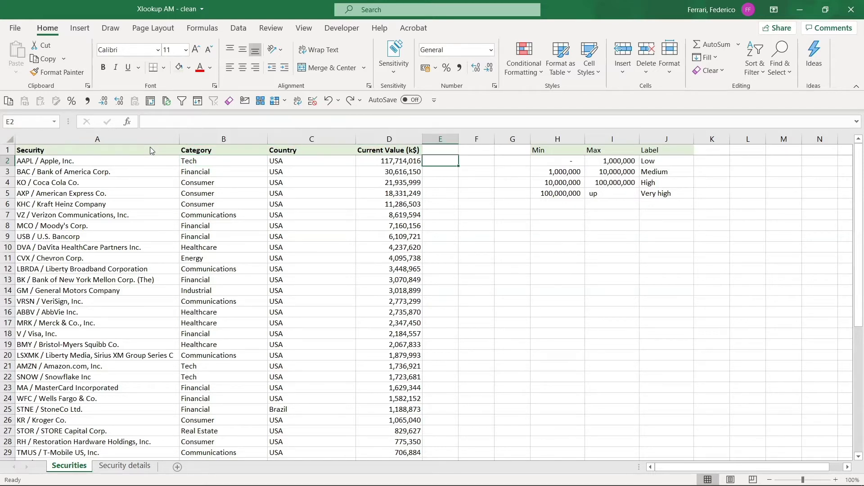
pyautogui.press('Left')
pyautogui.press('Down')
pyautogui.press('Down')
pyautogui.press('Down')
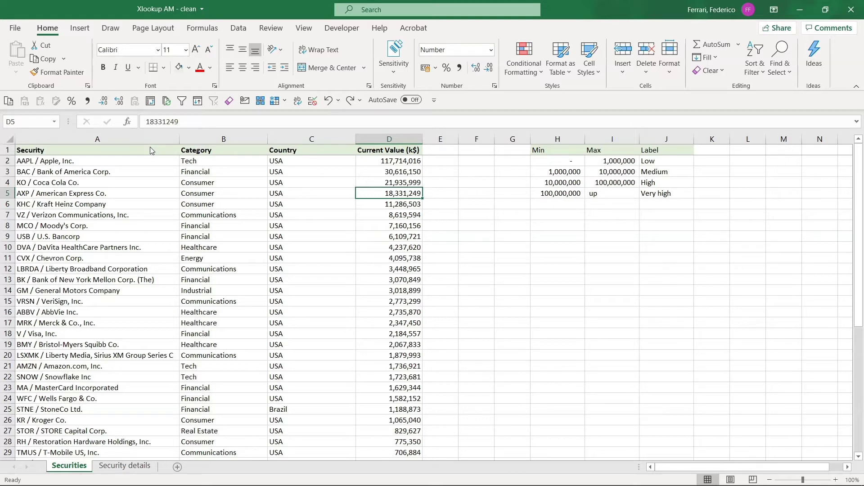
pyautogui.press('Up')
pyautogui.press('Up')
pyautogui.press('Up')
pyautogui.press('Up')
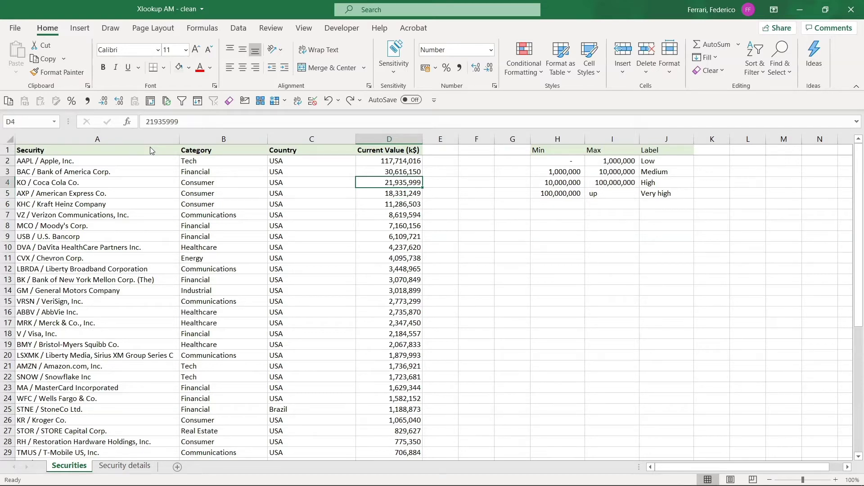
pyautogui.press('Right')
pyautogui.write('Label')
pyautogui.press('Return')
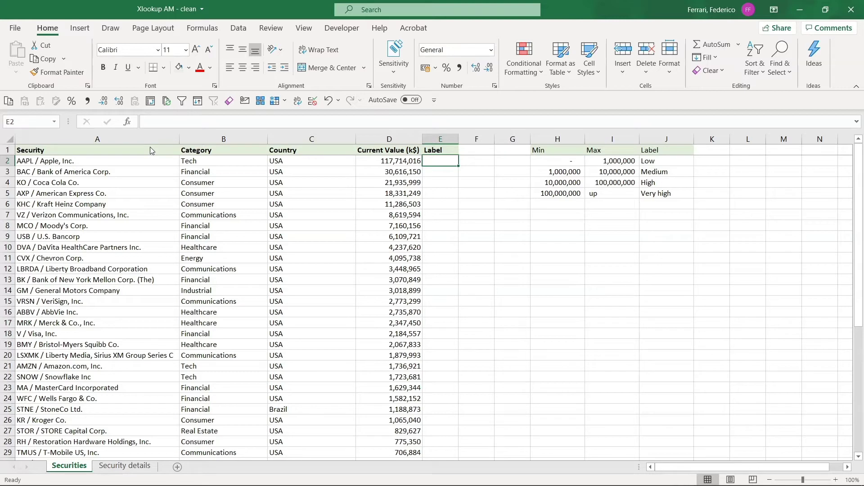
# - Start a VLOOKUP formula in E2 with D2 as the lookup value and the absolute range $H$2:$J$5 as the table array
pyautogui.write('=VLOOKUP(')
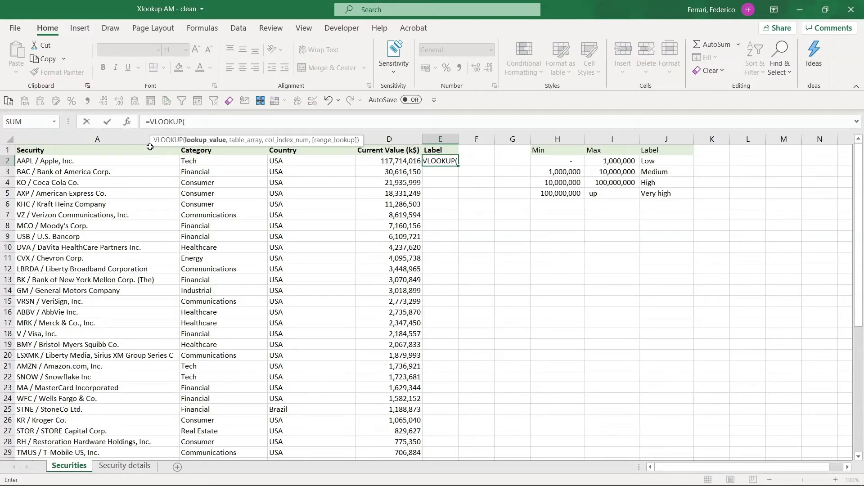
pyautogui.press('Left')
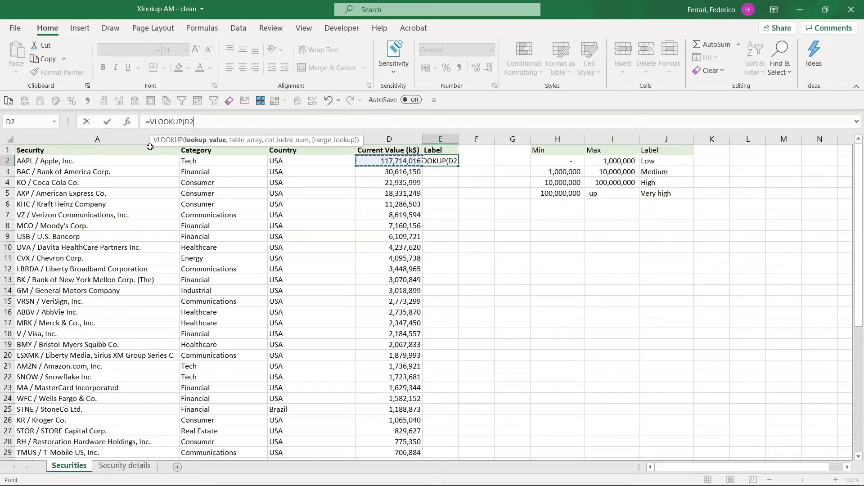
pyautogui.write(',')
pyautogui.press('Right')
pyautogui.press('Right')
pyautogui.press('Right')
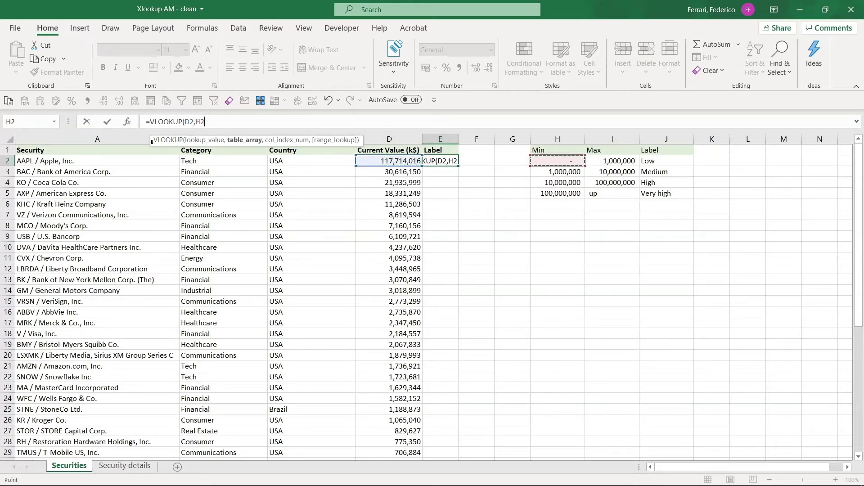
pyautogui.hotkey('shift', 'Right')
pyautogui.hotkey('shift', 'Right')
pyautogui.hotkey('shift', 'Down')
pyautogui.hotkey('shift', 'Down')
pyautogui.hotkey('shift', 'Down')
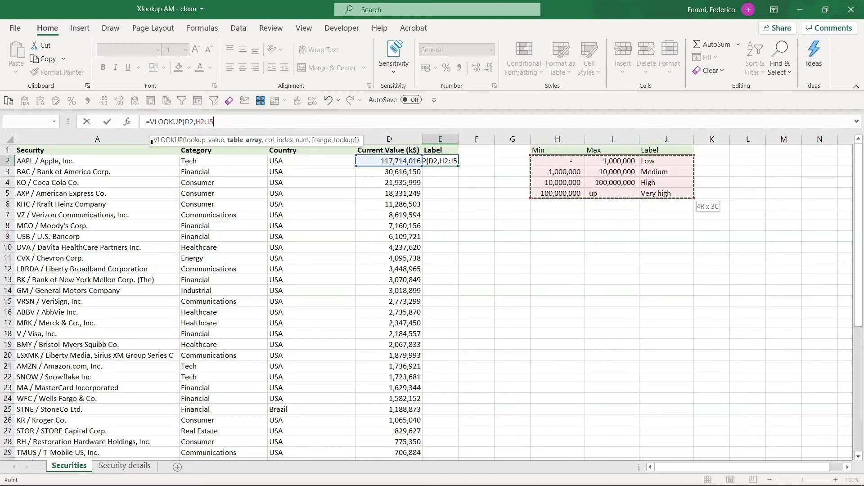
pyautogui.press('F4')
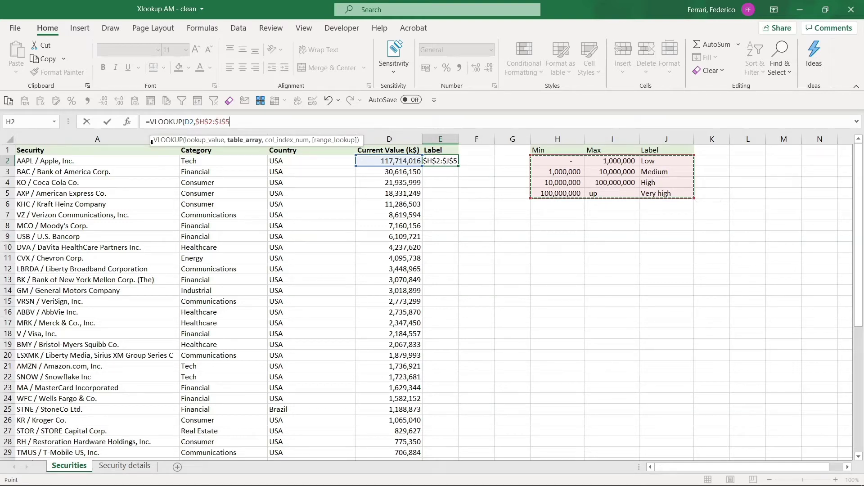
# - Complete the VLOOKUP in E2 with column index 3 and no range_lookup argument, and fill it down the Label column
pyautogui.write(',')
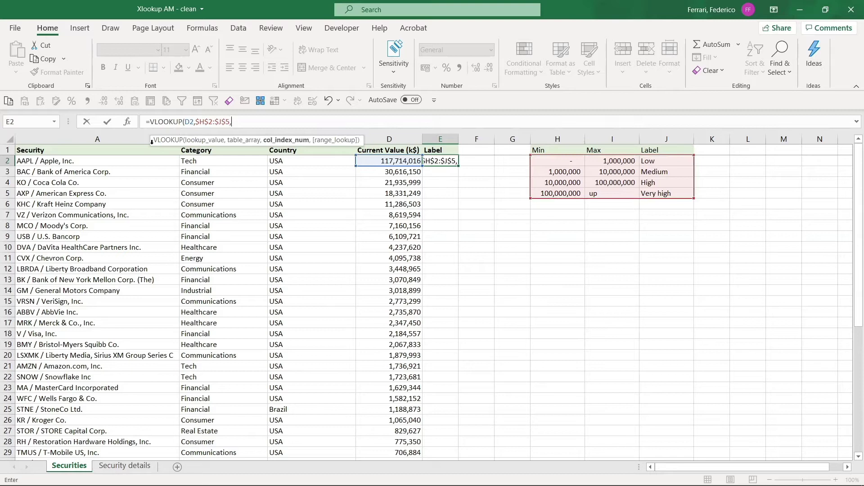
pyautogui.write('3,')
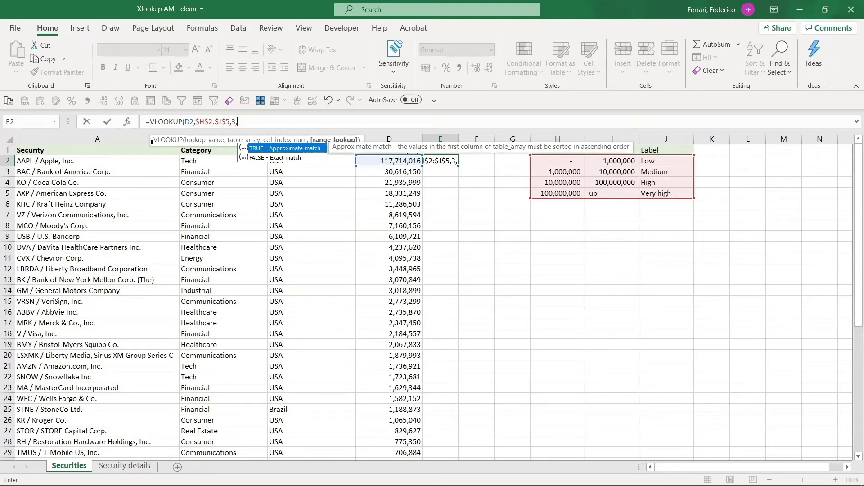
pyautogui.write('1')
pyautogui.press('BackSpace')
pyautogui.press('BackSpace')
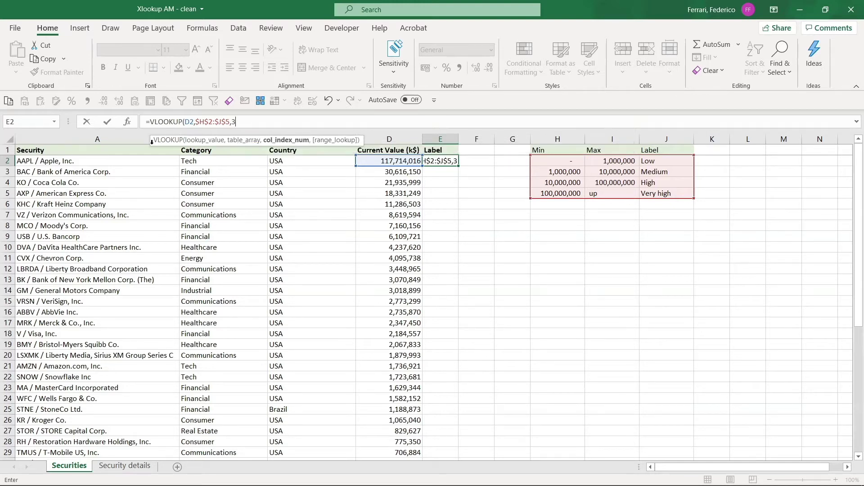
pyautogui.write(')')
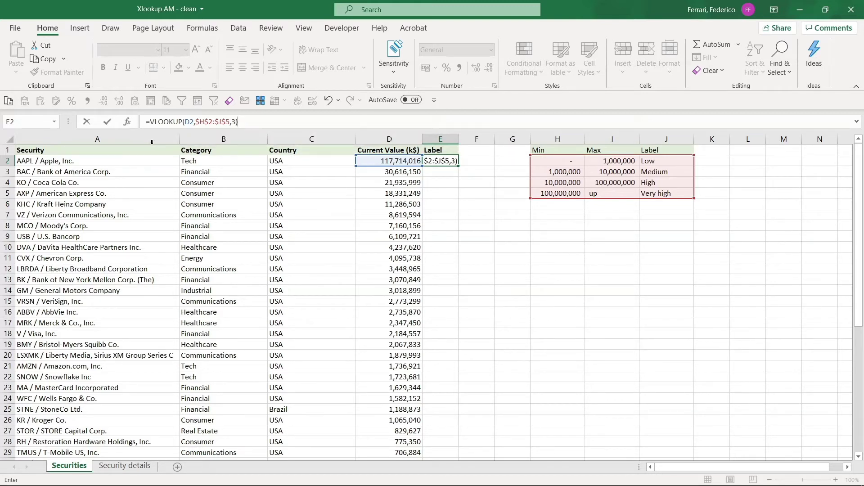
pyautogui.press('Return')
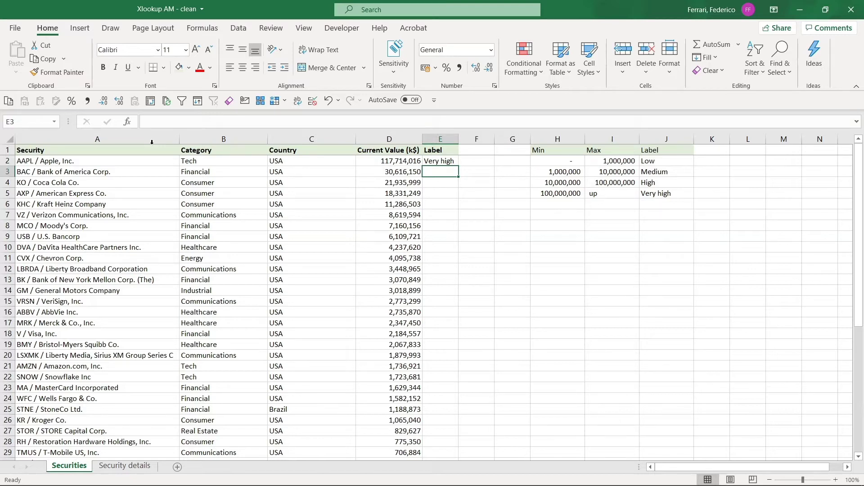
pyautogui.click(451, 161)
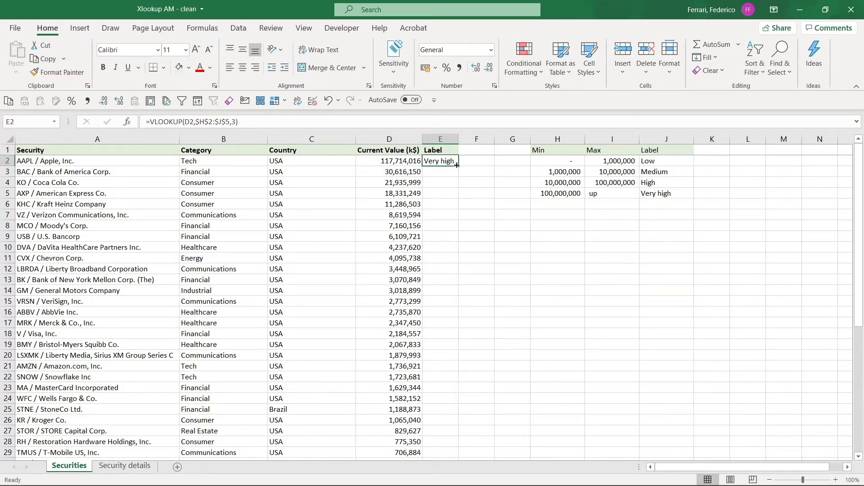
pyautogui.doubleClick(457, 165)
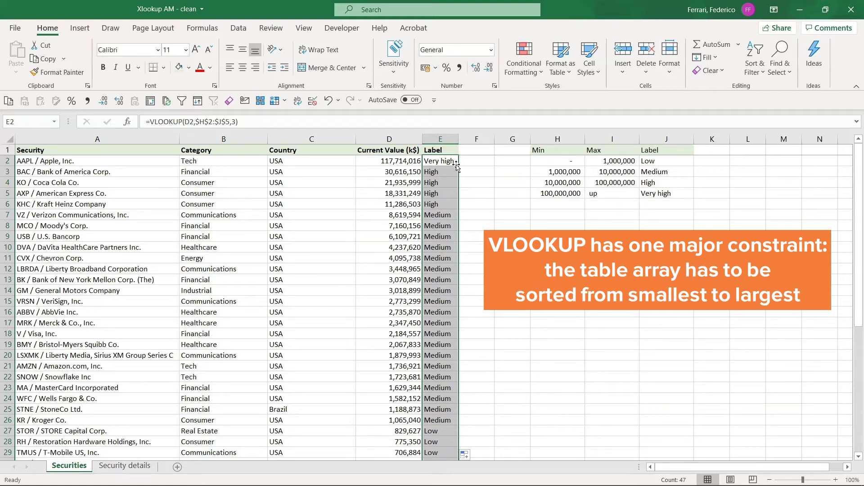
# - Sort the threshold table H1:J5 from largest to smallest
pyautogui.moveTo(558, 151); pyautogui.dragTo(651, 190)
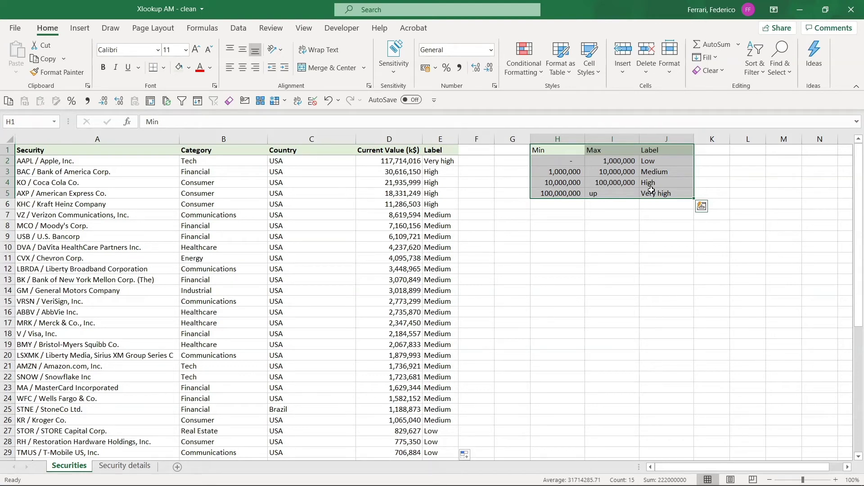
pyautogui.click(752, 63)
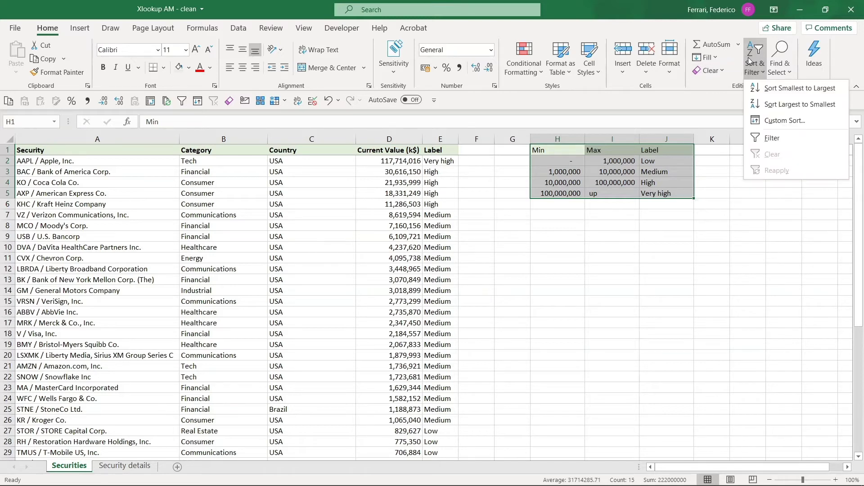
pyautogui.click(772, 104)
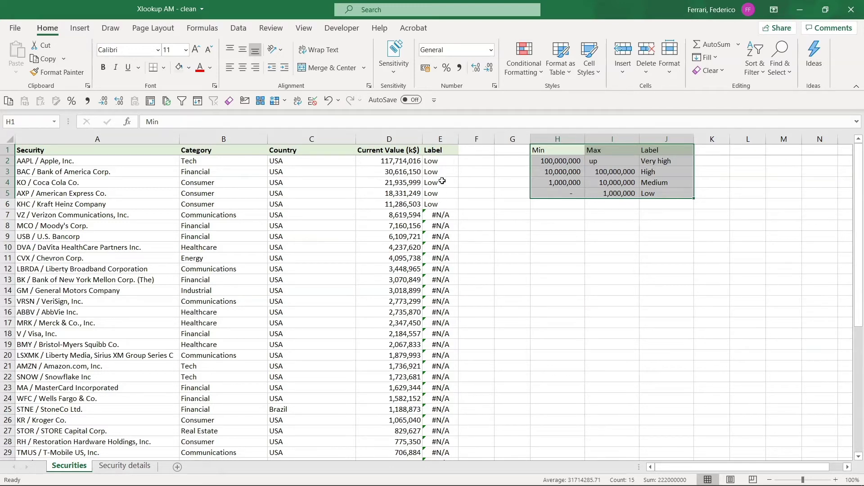
# - Inspect the VLOOKUP results down the entire Label column, starting with E2:E6
pyautogui.moveTo(444, 163); pyautogui.dragTo(440, 204)
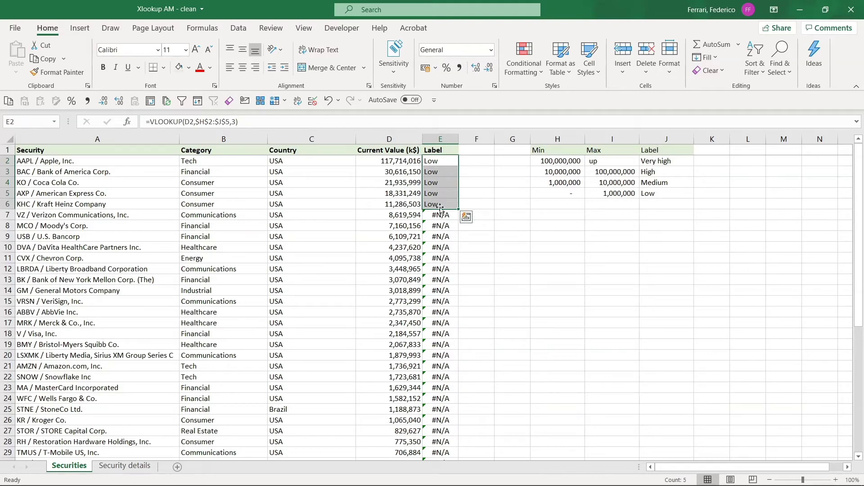
pyautogui.scroll(-5, 440, 245)
pyautogui.scroll(-4, 439, 245)
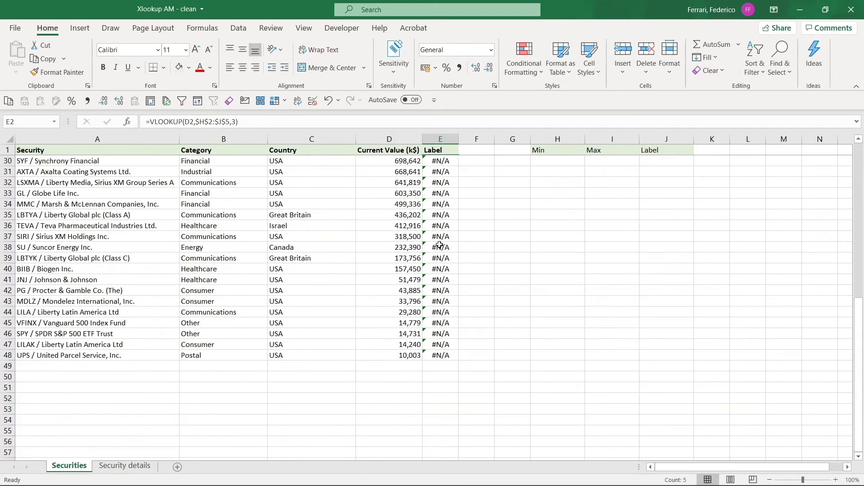
pyautogui.scroll(9, 439, 245)
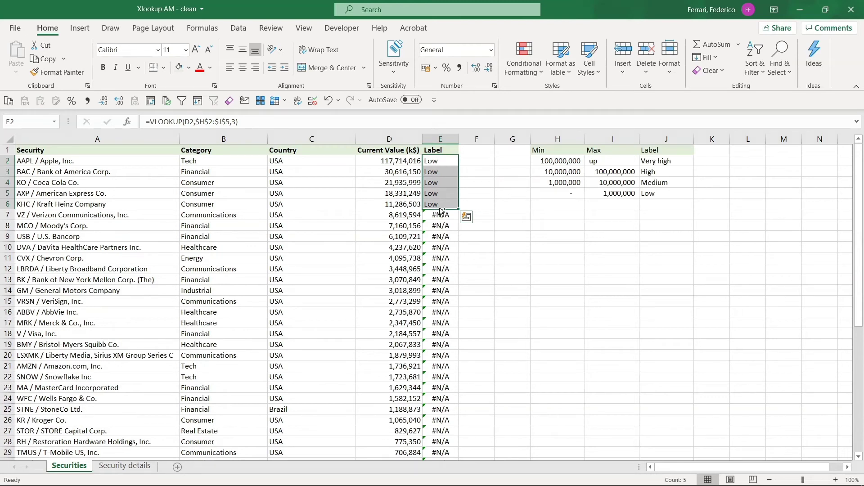
# - Undo the largest-to-smallest sort of the threshold table
pyautogui.hotkey('ctrl', 'z')
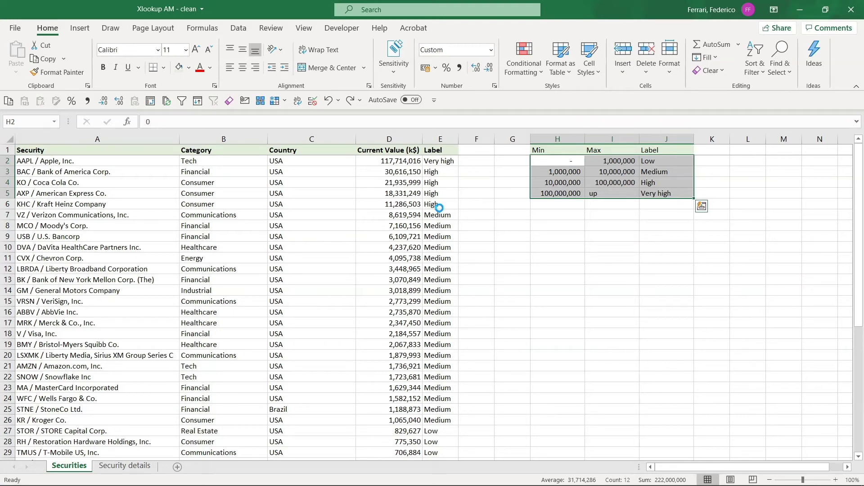
# - Try 1000000.00001 as the Min threshold of the Medium label in H3, and undo that edit
pyautogui.press('Down')
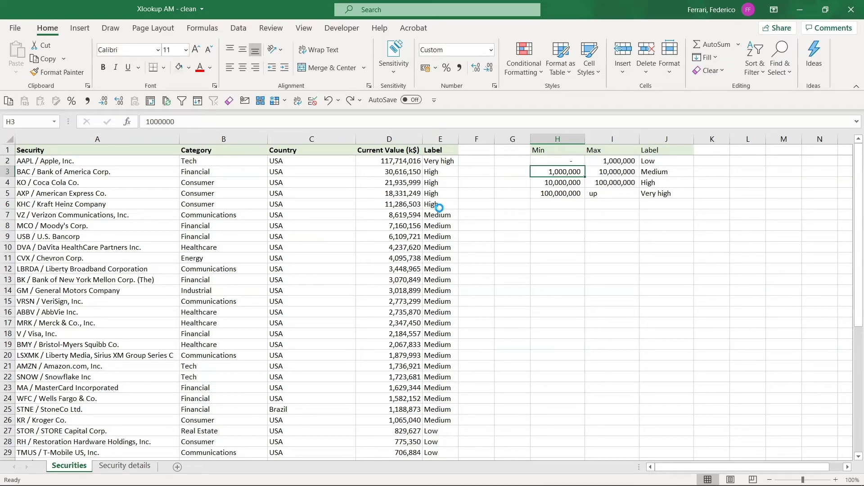
pyautogui.press('Up')
pyautogui.press('Right')
pyautogui.press('Down')
pyautogui.press('Left')
pyautogui.press('F2')
pyautogui.write('.')
pyautogui.write('0000')
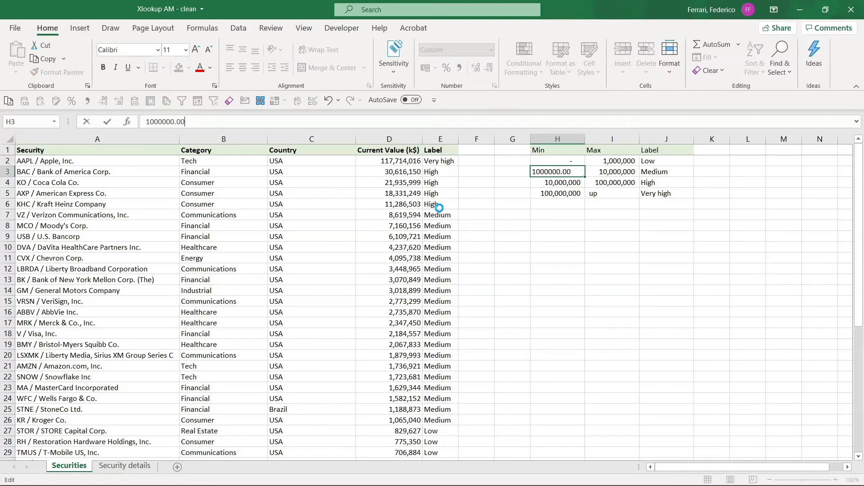
pyautogui.write('1')
pyautogui.hotkey('ctrl', 'Return')
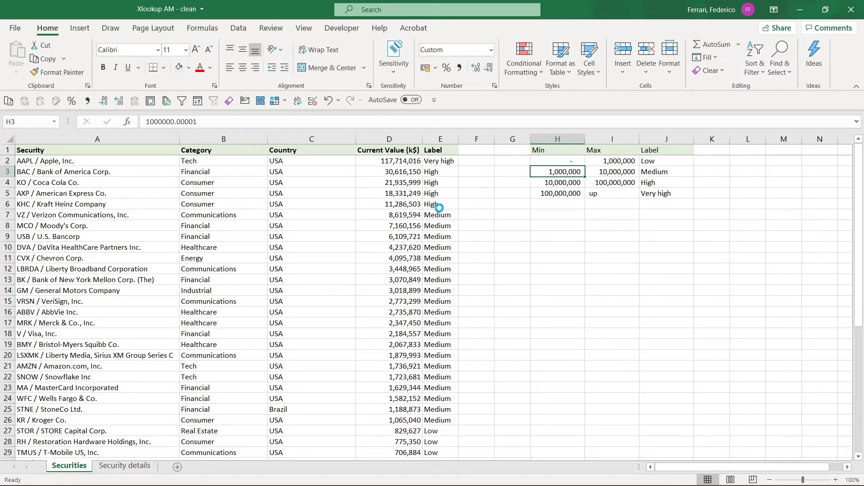
pyautogui.hotkey('ctrl', 'z')
# - Add the column header "Label X" in F1
pyautogui.click(468, 149)
pyautogui.write('Label X')
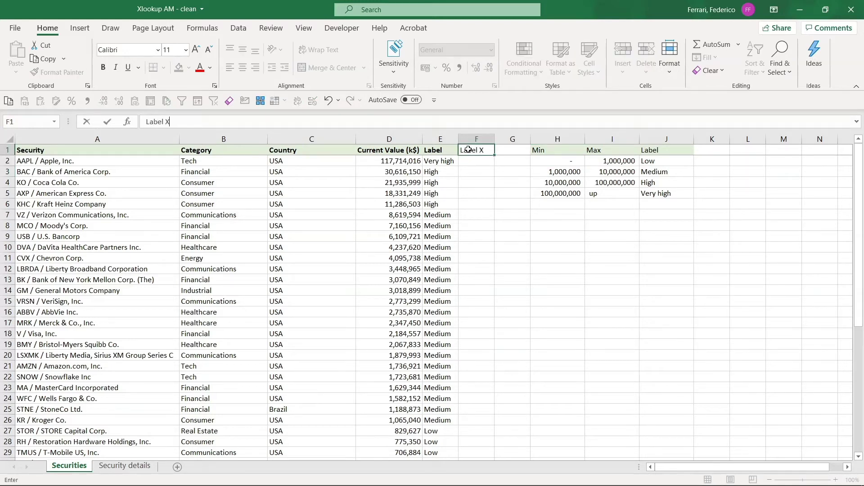
pyautogui.press('Return')
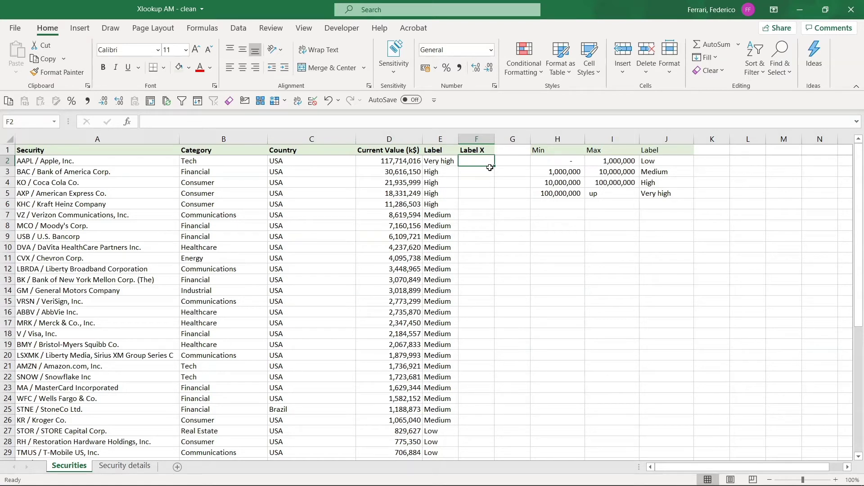
# - Start an XLOOKUP formula in F2 with D2 as the lookup value and the absolute range $H$2:$H$5 as the lookup array
pyautogui.write('=xlo')
pyautogui.press('Tab')
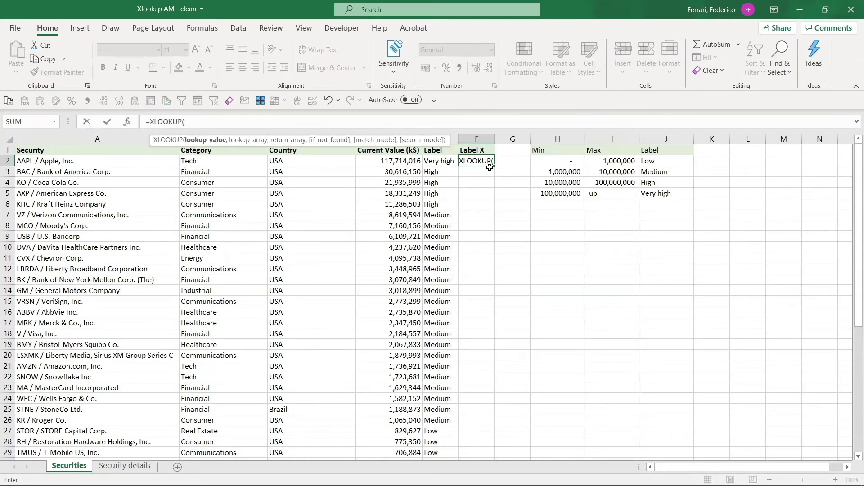
pyautogui.press('Left')
pyautogui.press('Left')
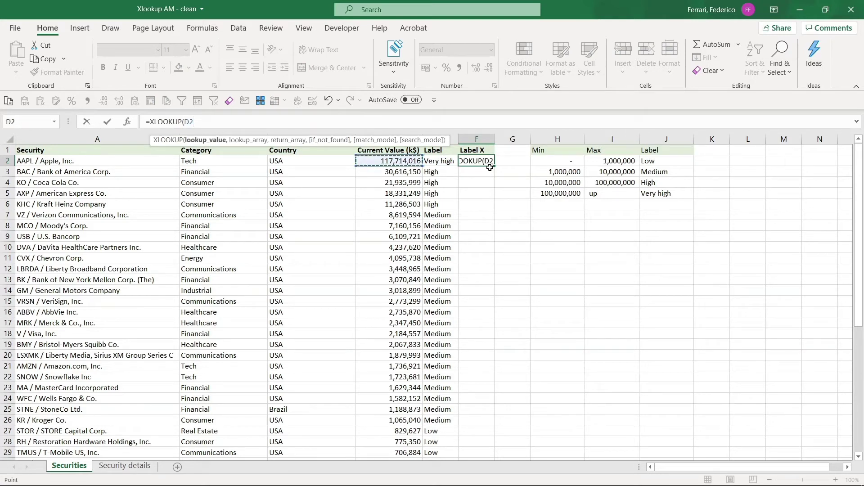
pyautogui.write(',')
pyautogui.press('Right')
pyautogui.press('Right')
pyautogui.hotkey('shift', 'Down')
pyautogui.hotkey('shift', 'Down')
pyautogui.hotkey('shift', 'Down')
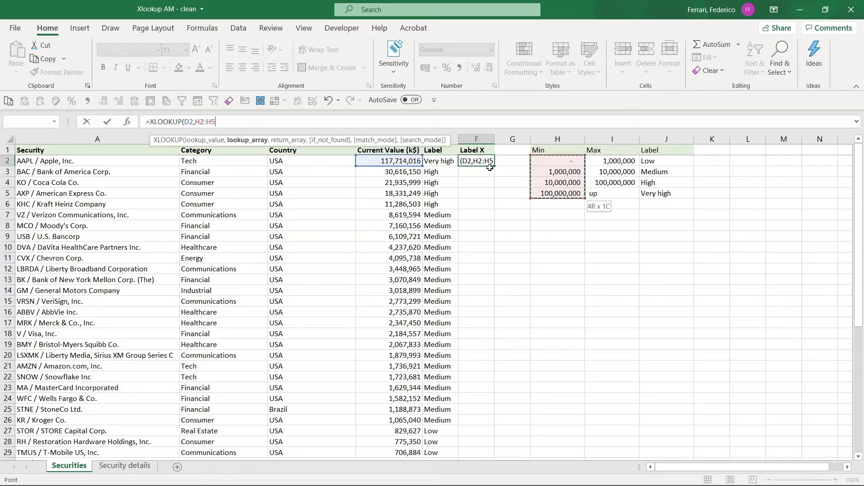
pyautogui.press('F4')
pyautogui.write(',')
# - Complete the XLOOKUP in F2 with return array $J$2:$J$5, an empty if_not_found argument and match mode -1
pyautogui.press('Right')
pyautogui.press('Right')
pyautogui.press('Right')
pyautogui.press('Right')
pyautogui.hotkey('shift', 'Down')
pyautogui.hotkey('shift', 'Down')
pyautogui.hotkey('shift', 'Down')
pyautogui.press('F4')
pyautogui.write(',')
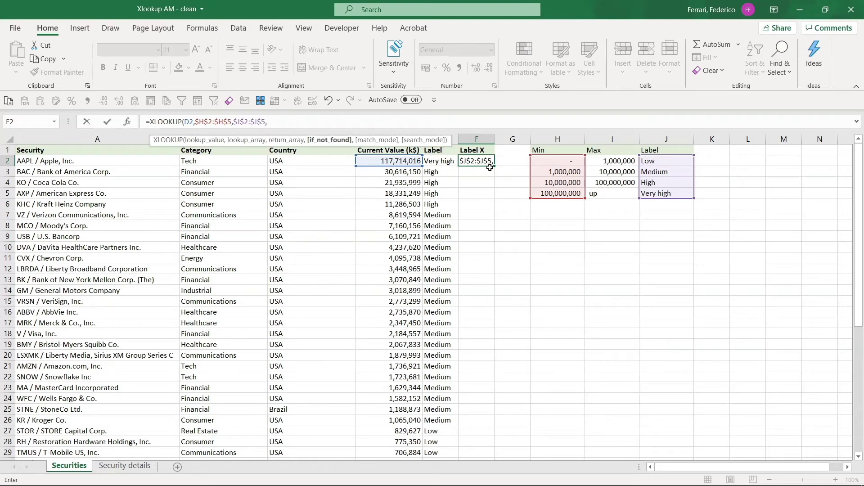
pyautogui.write(',')
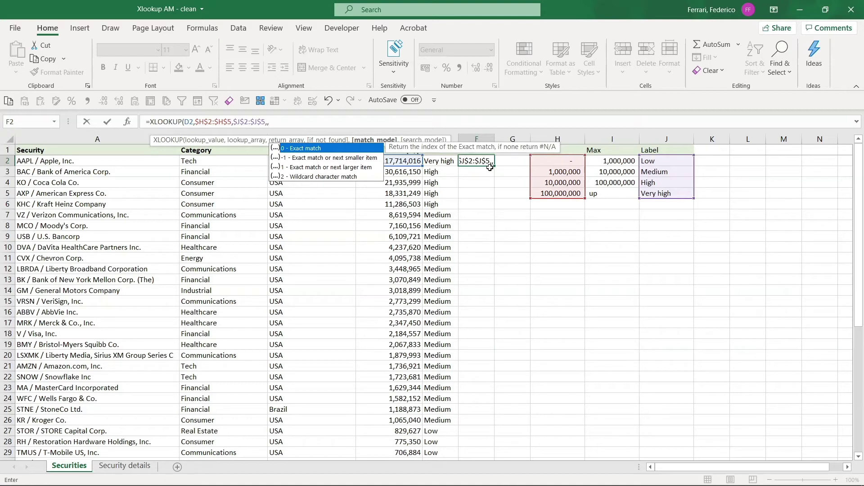
pyautogui.write('-1')
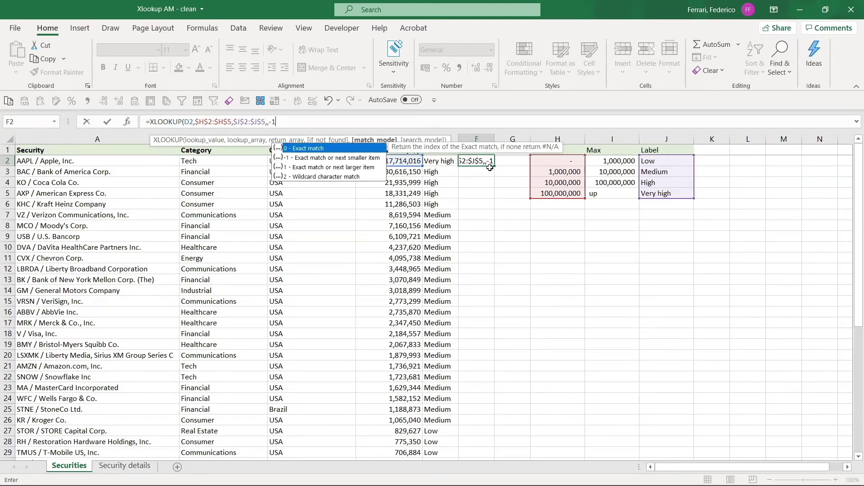
pyautogui.write(')')
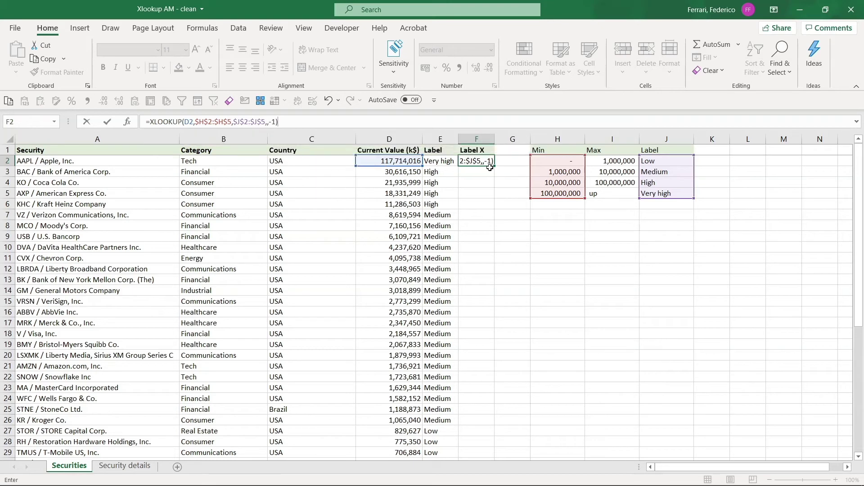
pyautogui.press('Return')
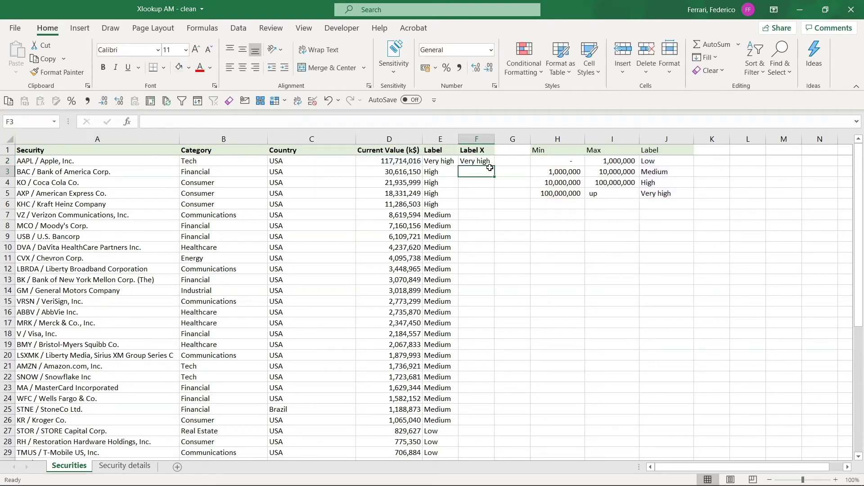
# - Fill the XLOOKUP formula from F2 down the Label X column to row 48 and review the results
pyautogui.click(479, 160)
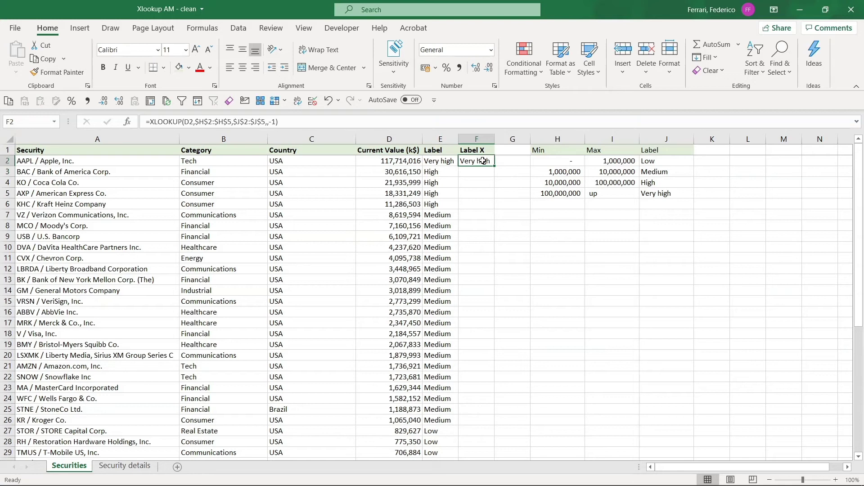
pyautogui.doubleClick(494, 166)
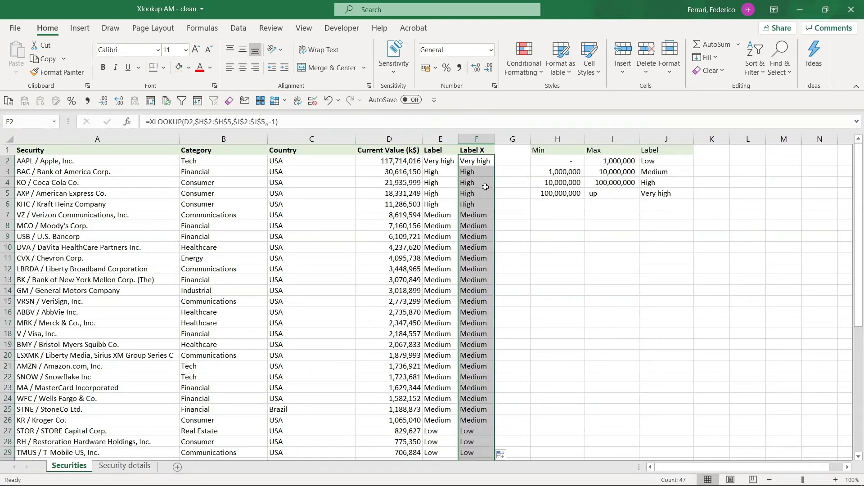
pyautogui.scroll(-7, 485, 186)
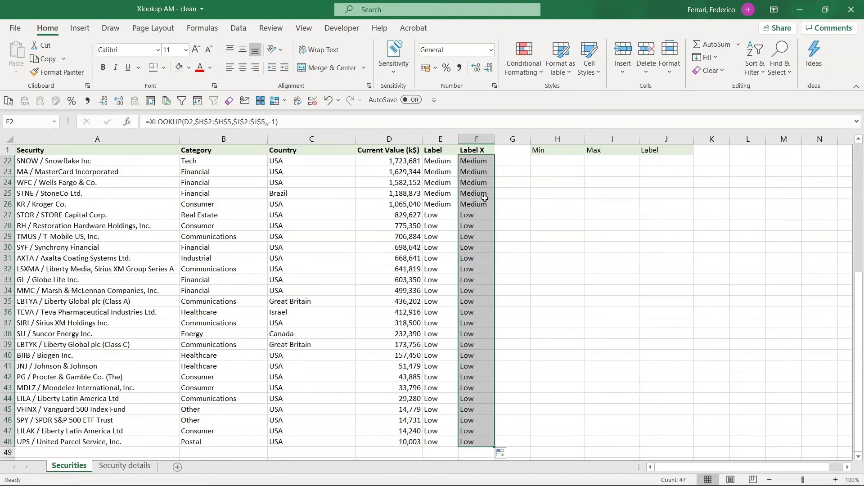
pyautogui.scroll(7, 478, 167)
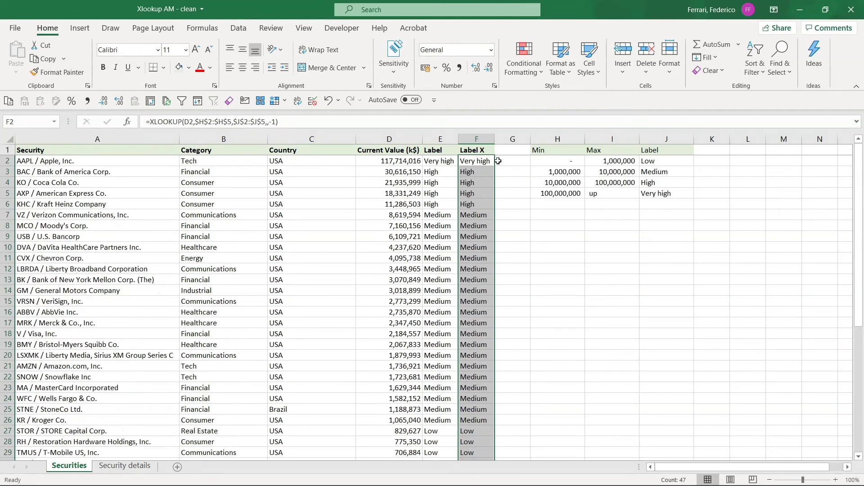
# - Sort the threshold table H1:J5 from largest to smallest and compare the Label and Label X columns
pyautogui.moveTo(545, 152); pyautogui.dragTo(657, 186)
pyautogui.click(754, 63)
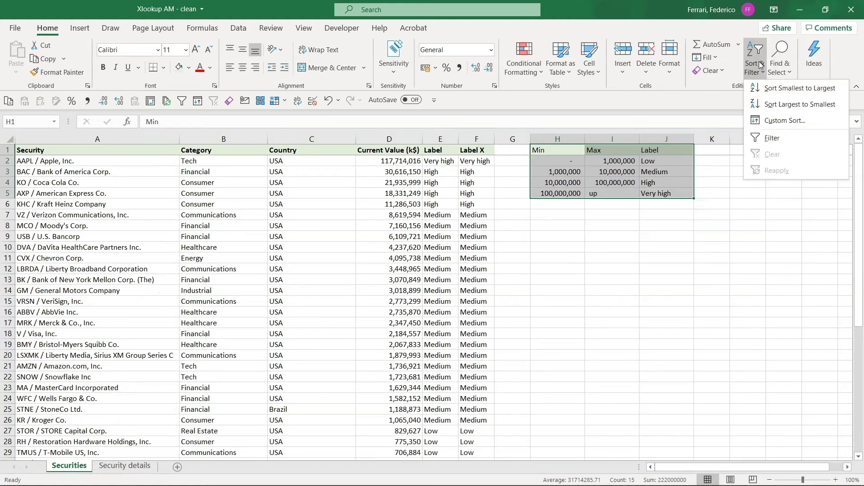
pyautogui.click(774, 103)
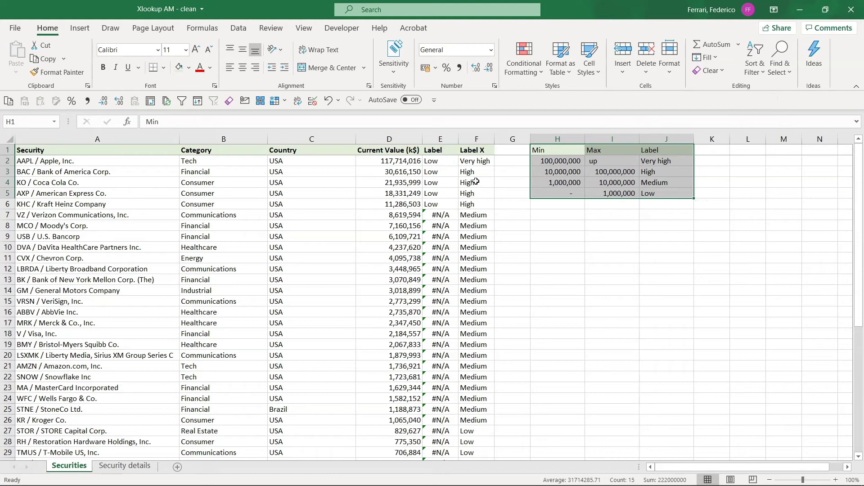
pyautogui.scroll(-7, 475, 207)
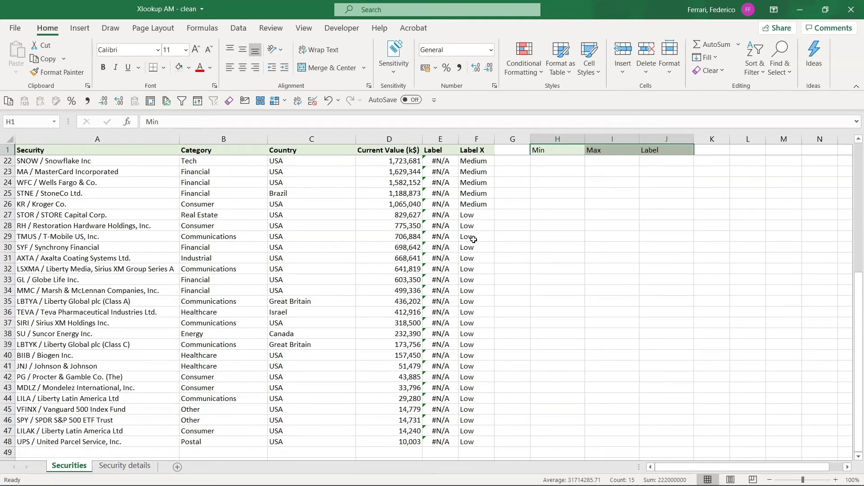
pyautogui.scroll(7, 472, 273)
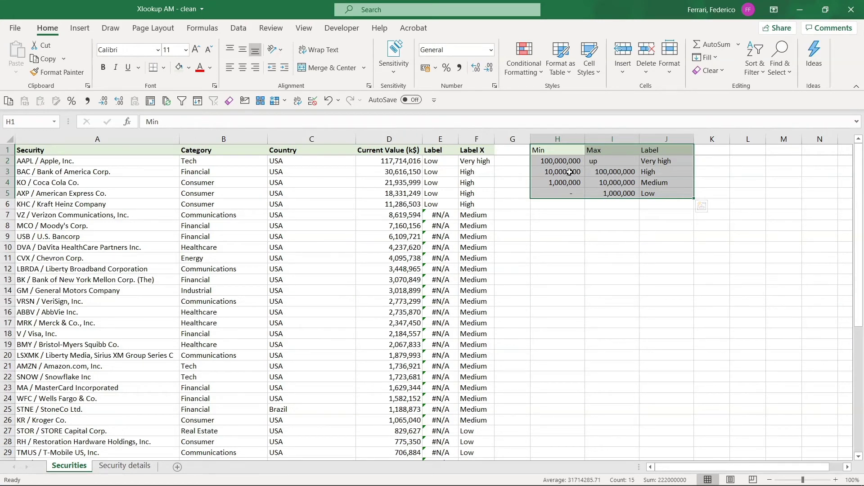
# - Move the High row H3:J3 between the Medium and Low rows of the threshold table and compare both label columns
pyautogui.moveTo(565, 171); pyautogui.dragTo(644, 172)
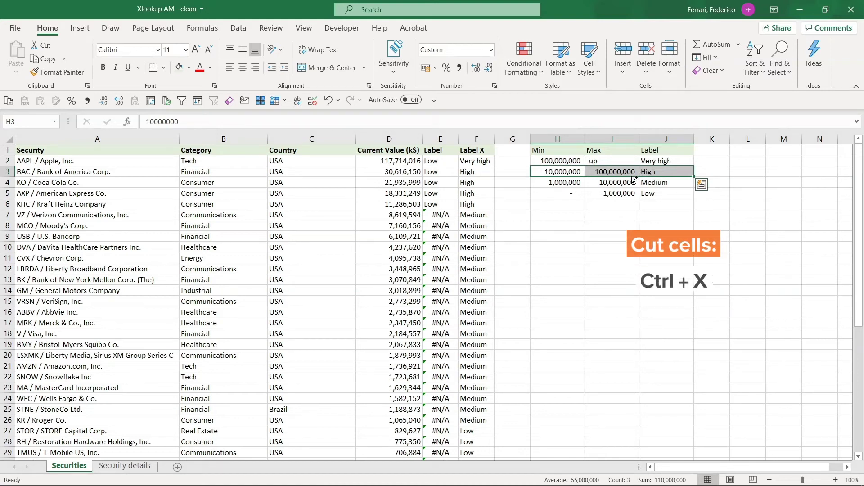
pyautogui.hotkey('ctrl', 'x')
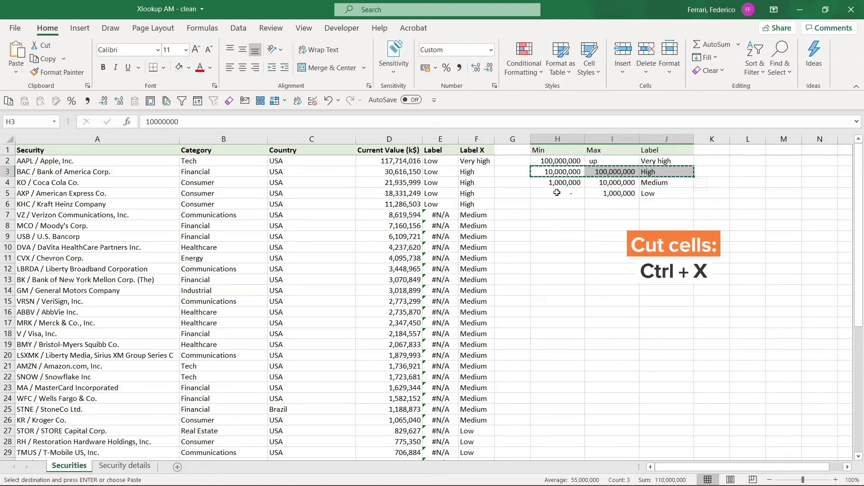
pyautogui.click(561, 192)
pyautogui.moveTo(562, 192); pyautogui.dragTo(645, 192)
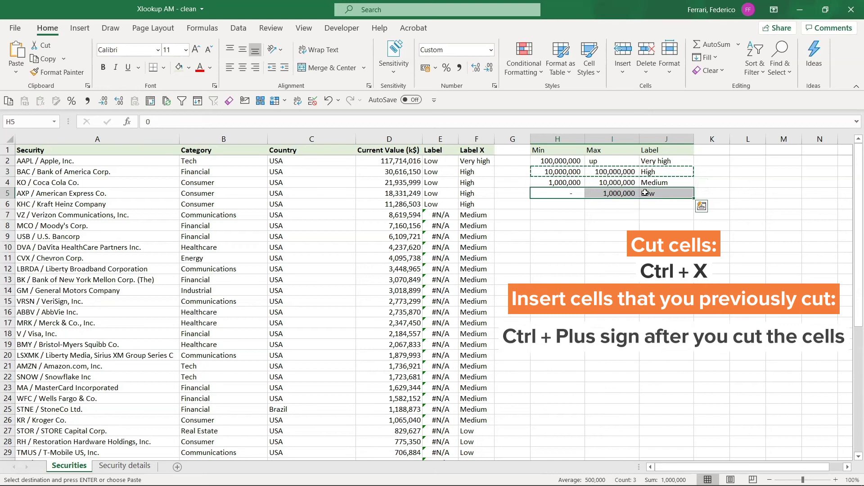
pyautogui.hotkey('ctrl', '+')
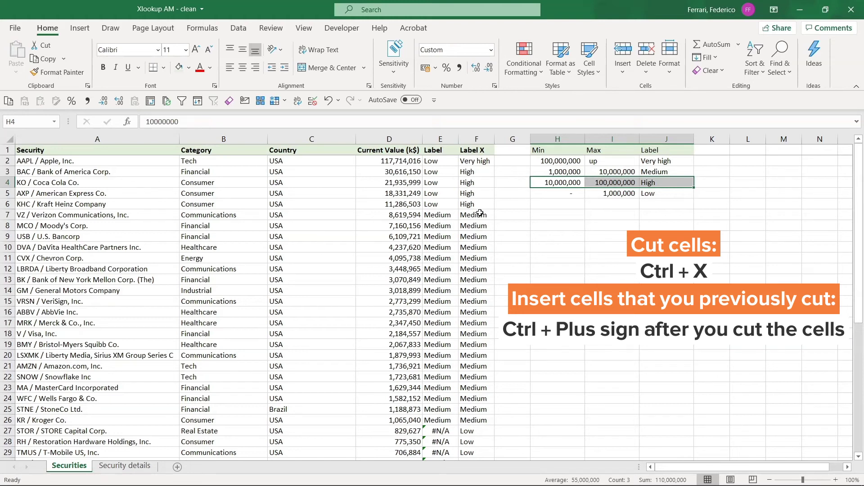
pyautogui.scroll(-3, 480, 213)
pyautogui.scroll(-7, 480, 213)
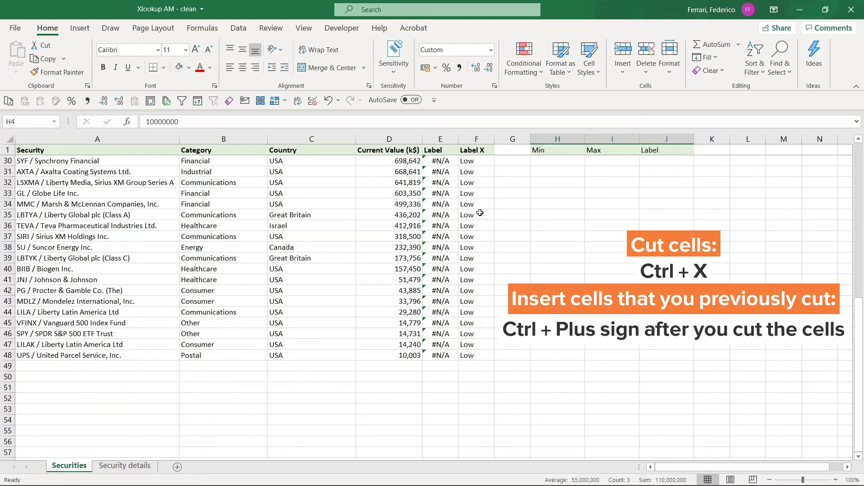
pyautogui.scroll(10, 480, 213)
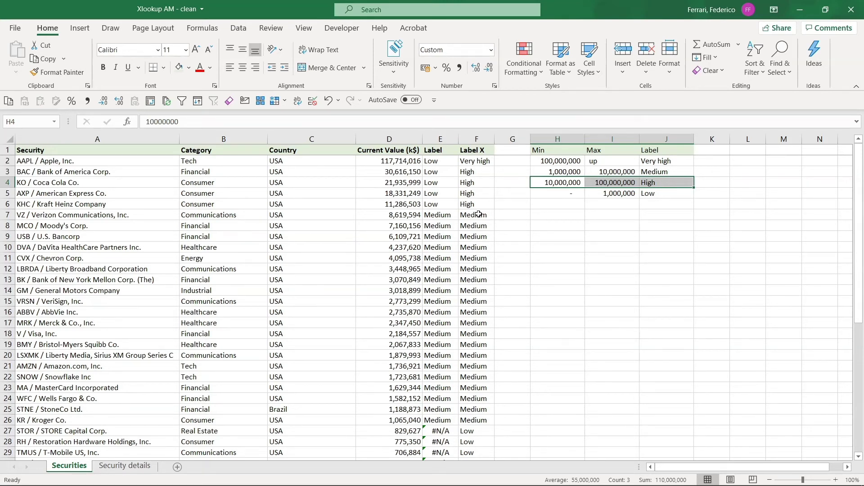
# - Insert a new column G before the threshold table and give it the header "Label X2" in G1
pyautogui.click(513, 139)
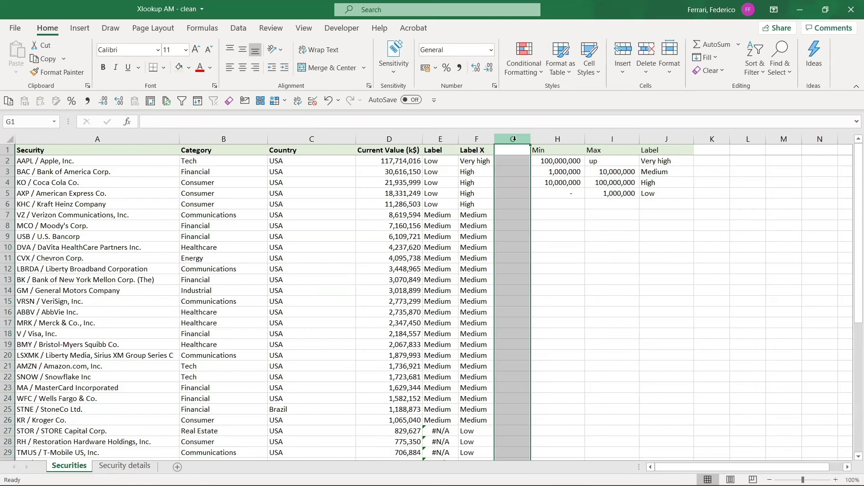
pyautogui.hotkey('ctrl', 'shift', '+')
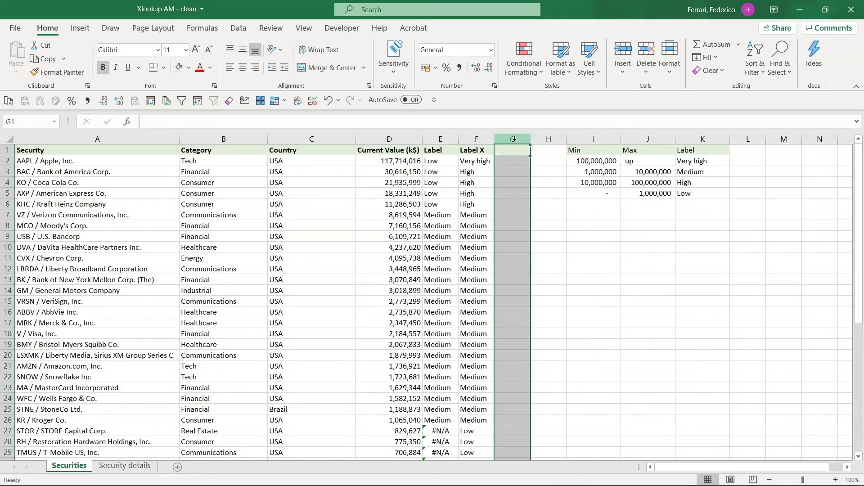
pyautogui.press('Down')
pyautogui.press('Up')
pyautogui.write('Label X')
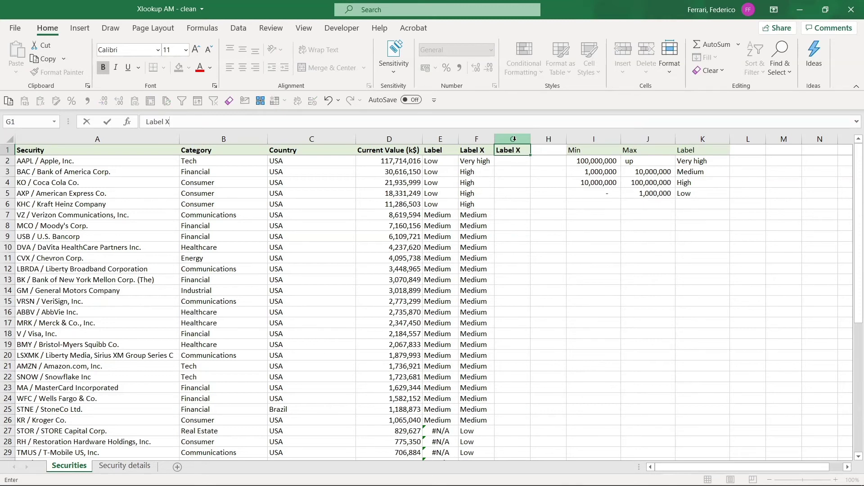
pyautogui.write('2')
pyautogui.press('Return')
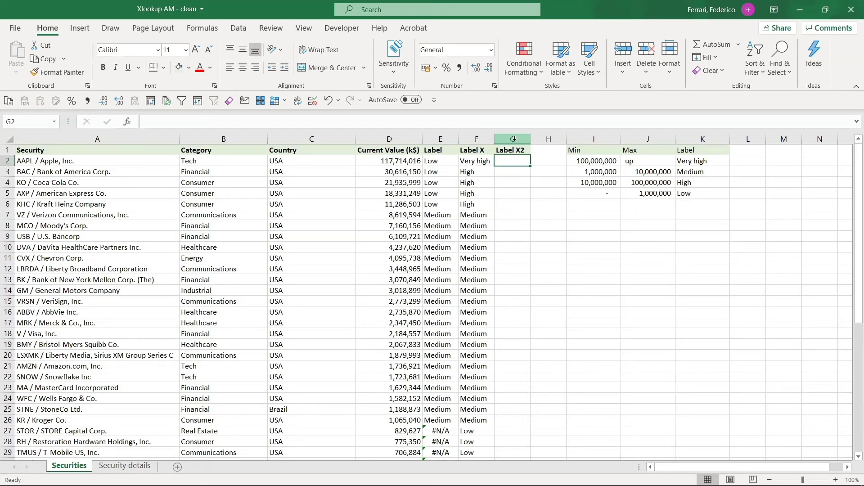
# - Begin an XLOOKUP formula in G2 with D2 as the lookup value and the Max column $J$2:$J$5 as the lookup array
pyautogui.write('=')
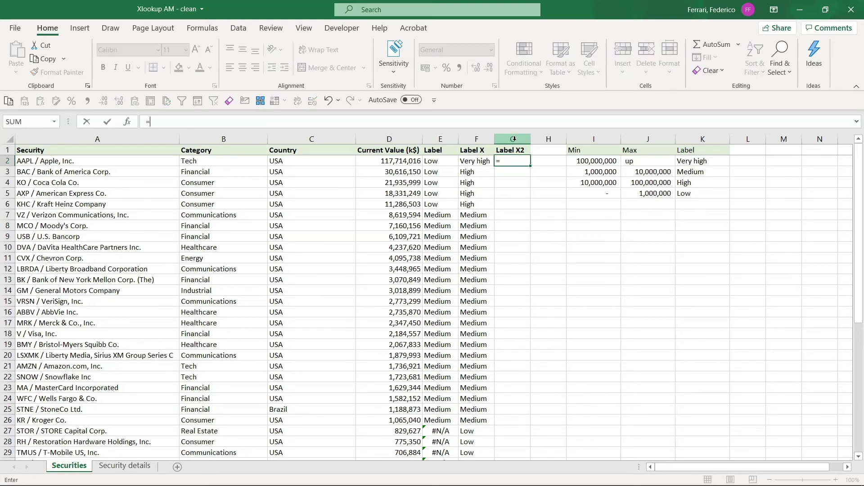
pyautogui.write('xlo')
pyautogui.press('Tab')
pyautogui.press('Left')
pyautogui.press('Left')
pyautogui.press('Left')
pyautogui.write(',')
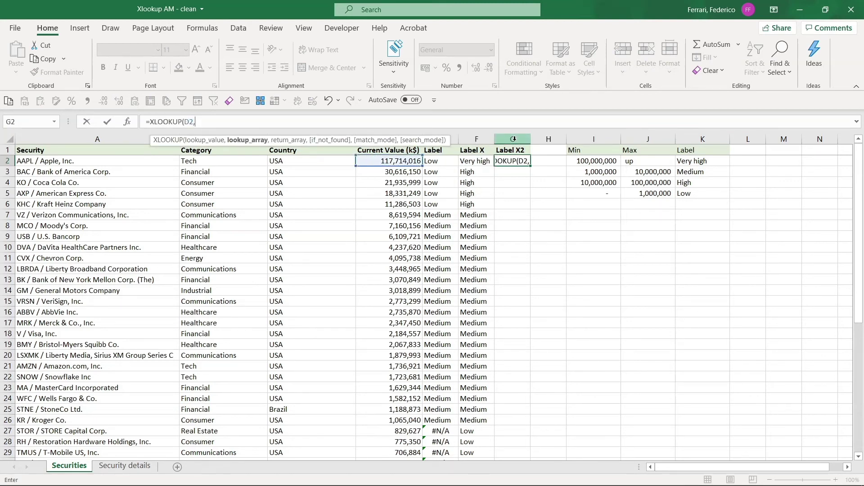
pyautogui.press('Right')
pyautogui.press('Right')
pyautogui.press('Right')
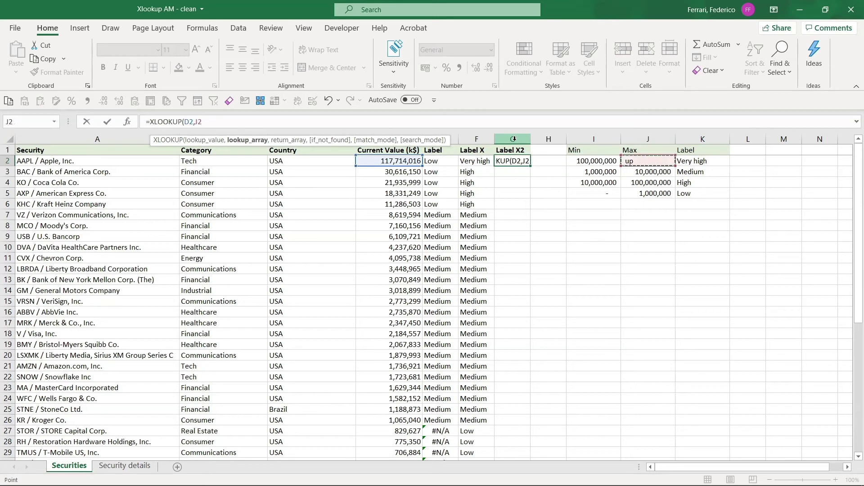
pyautogui.hotkey('ctrl', 'shift', 'Down')
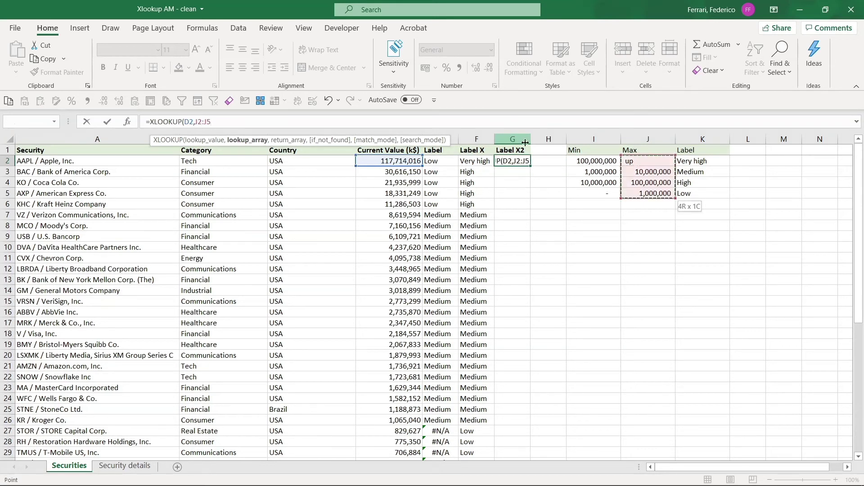
pyautogui.press('F4')
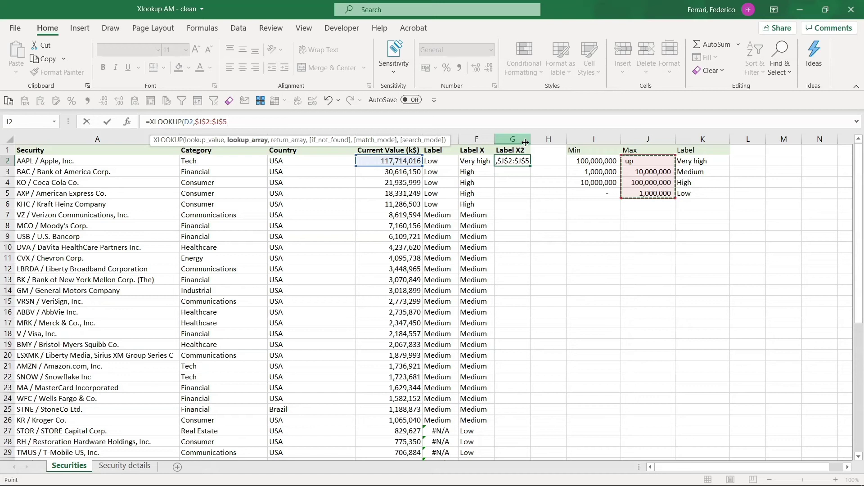
# - Complete the G2 XLOOKUP with return array $K$2:$K$5, an empty if_not_found argument and match mode 1 for exact match or next larger item
pyautogui.write(',')
pyautogui.press('Right')
pyautogui.press('Right')
pyautogui.press('Right')
pyautogui.press('Right')
pyautogui.hotkey('shift', 'Down')
pyautogui.hotkey('shift', 'Down')
pyautogui.hotkey('shift', 'Down')
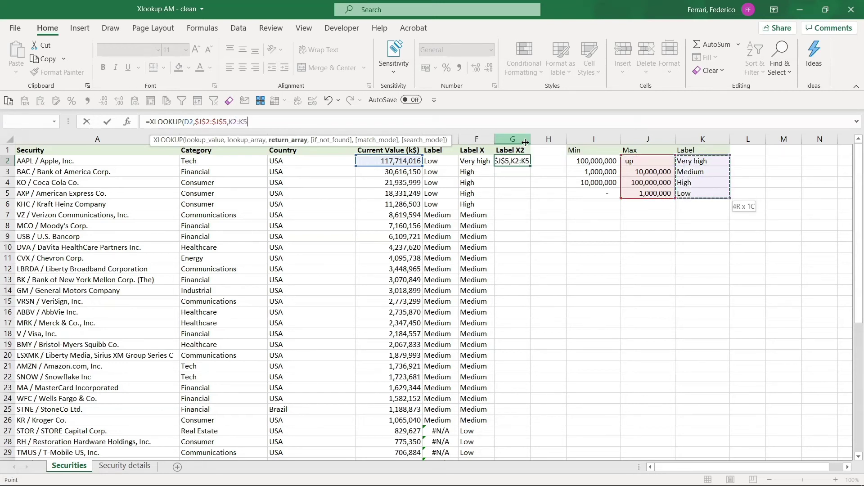
pyautogui.press('F4')
pyautogui.write(',,')
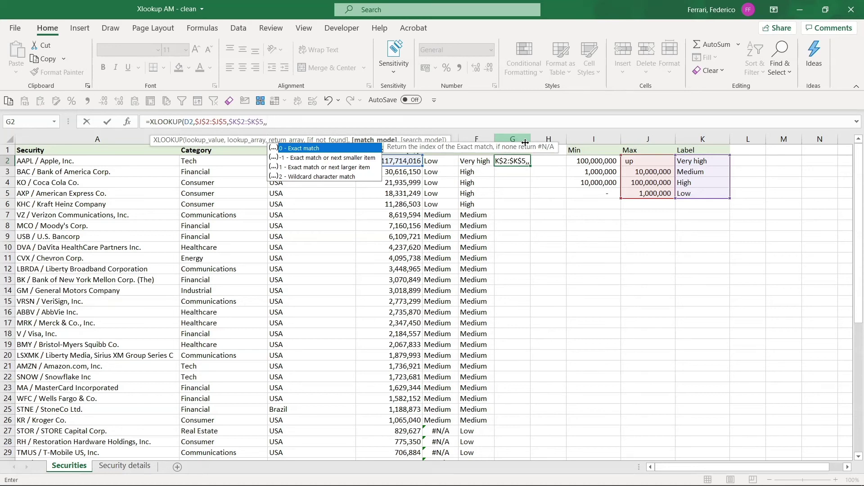
pyautogui.write('1)')
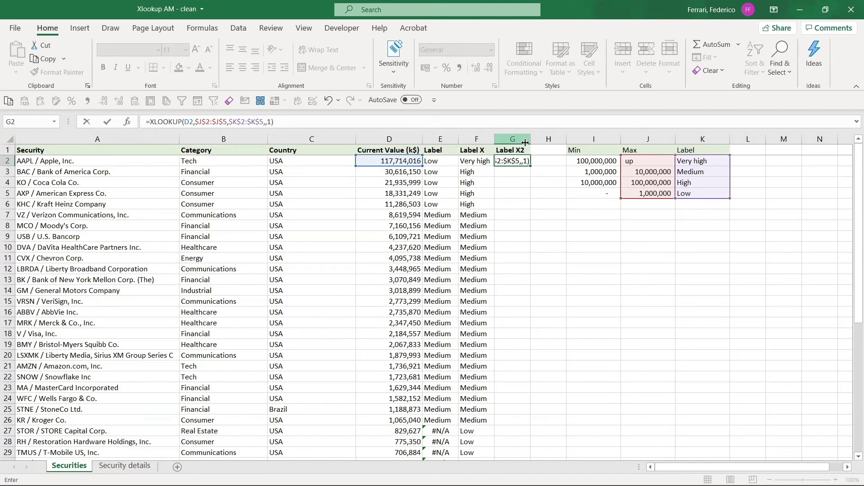
pyautogui.press('Return')
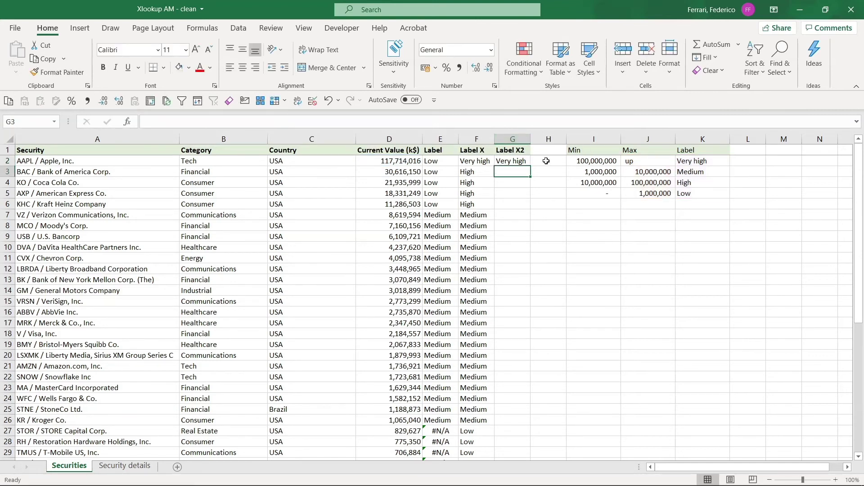
# - Fill the XLOOKUP formula from G2 down the Label X2 column to row 48 and review the results
pyautogui.click(522, 161)
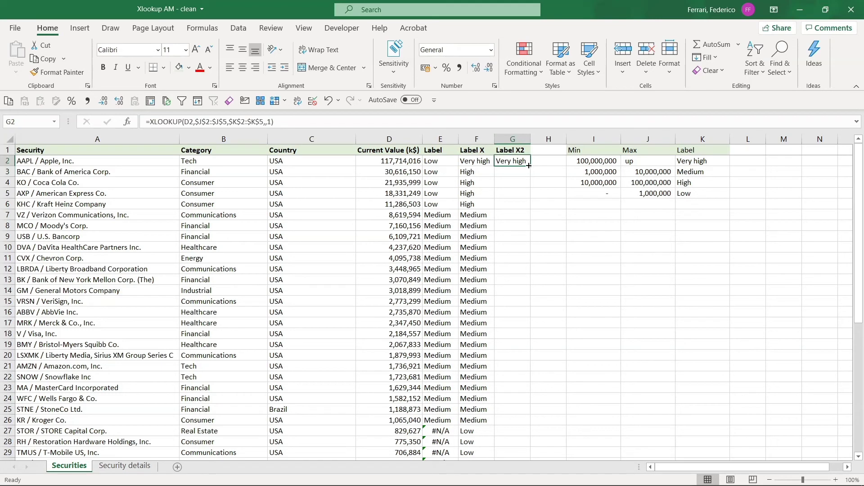
pyautogui.doubleClick(529, 166)
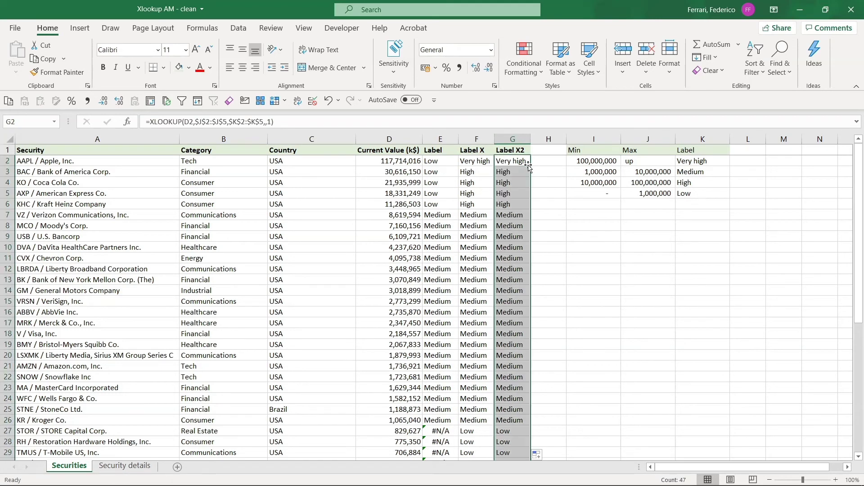
pyautogui.click(522, 215)
pyautogui.scroll(-8, 522, 215)
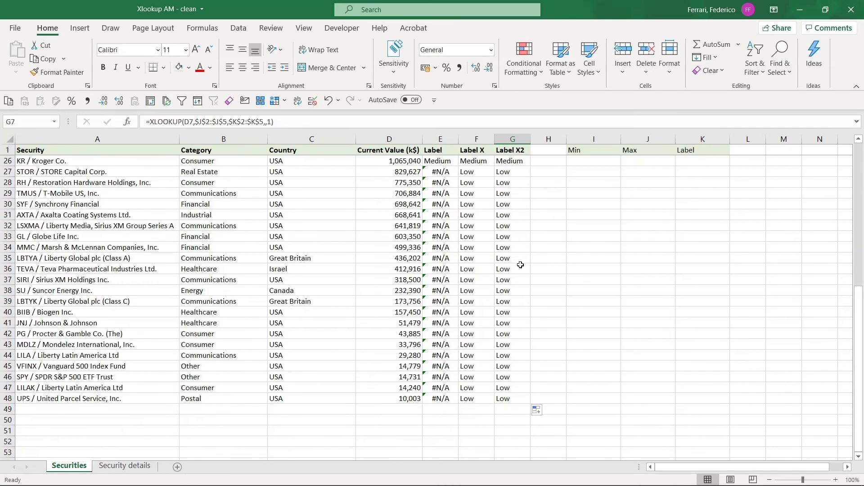
pyautogui.scroll(8, 520, 265)
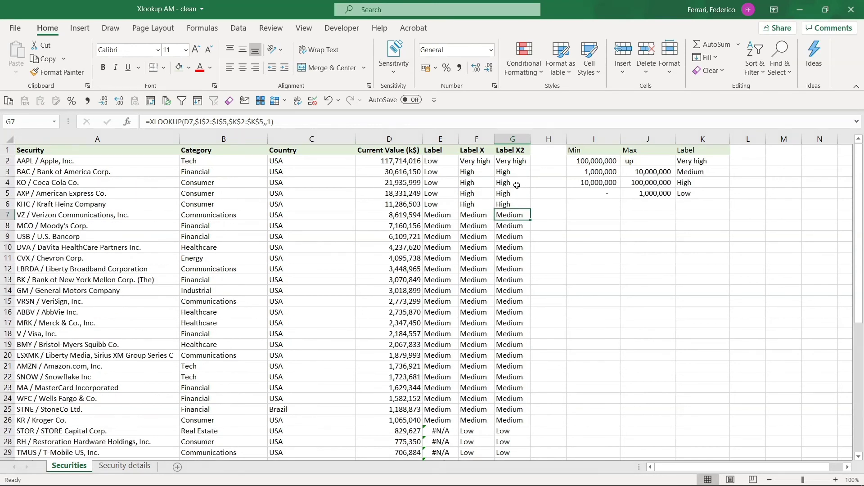
# - Examine the Min and Max limits and labels in the lower rows of the threshold table I1:K5
pyautogui.press('Left')
pyautogui.press('Up')
pyautogui.press('Up')
pyautogui.hotkey('ctrl', 'Up')
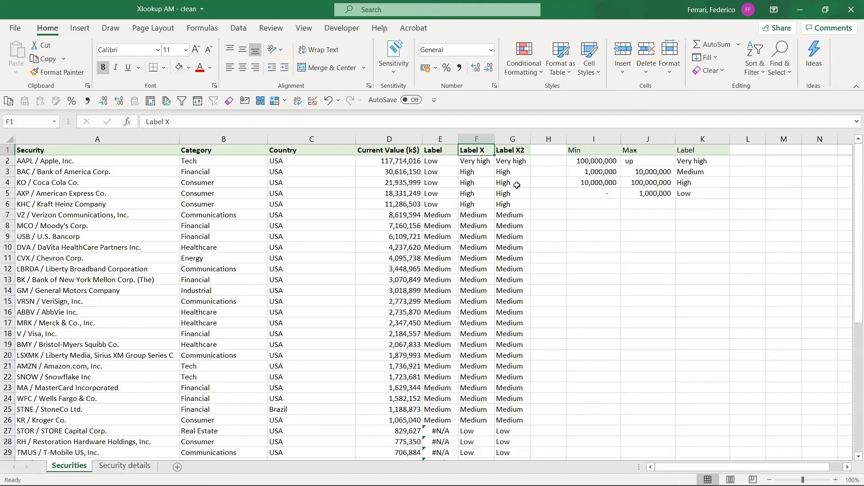
pyautogui.press('Right')
pyautogui.press('Right')
pyautogui.press('Right')
pyautogui.press('Down')
pyautogui.press('Down')
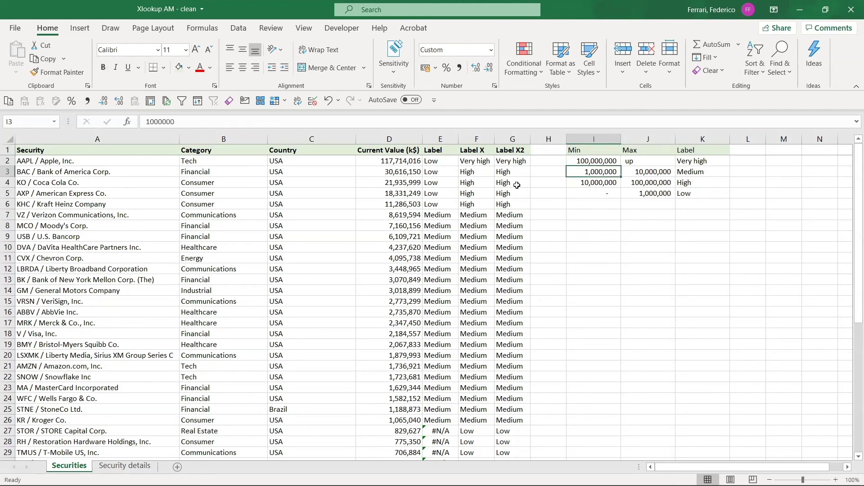
pyautogui.press('Right')
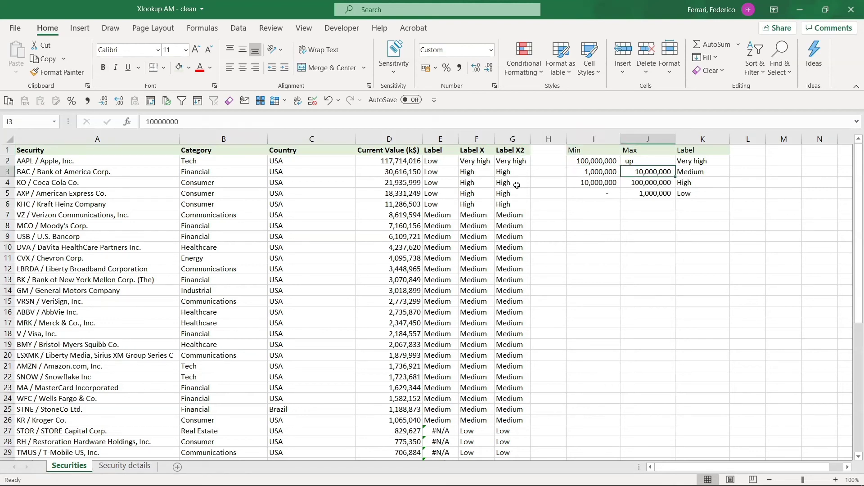
pyautogui.press('Left')
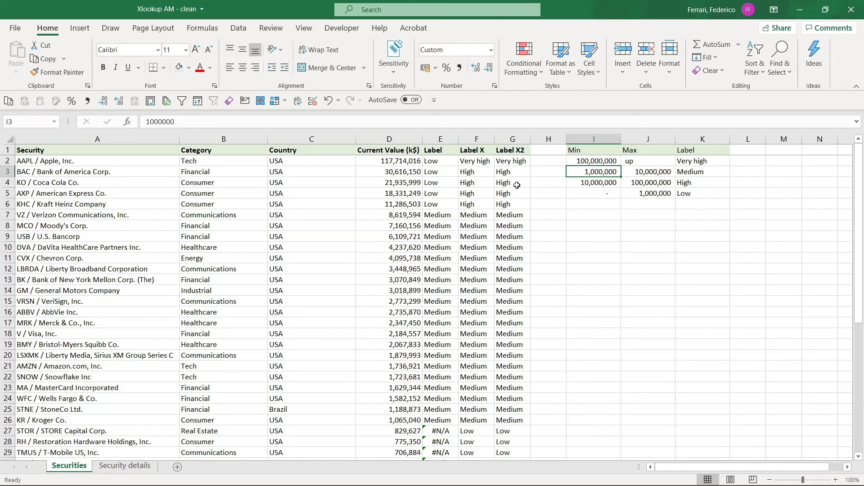
pyautogui.press('Down')
pyautogui.press('Down')
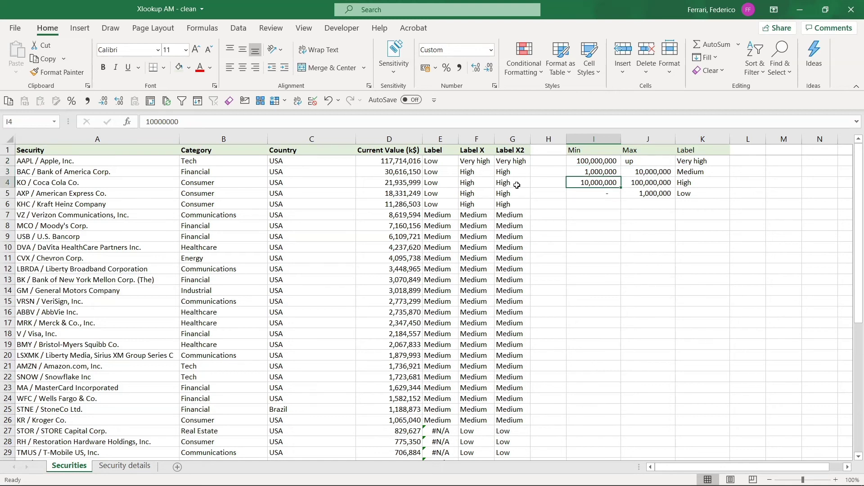
pyautogui.press('Right')
pyautogui.press('Right')
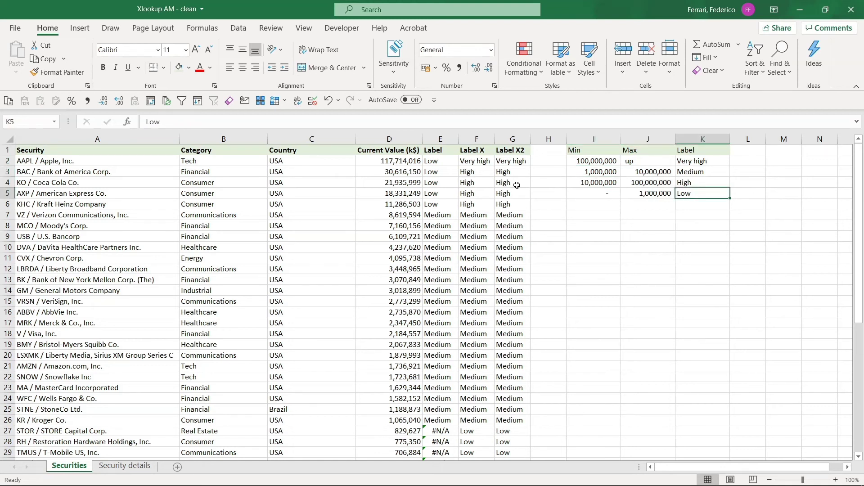
# - Set the American Express current value in D5 to 1000000 and inspect the Label X formula in F5
pyautogui.press('Left')
pyautogui.press('Left')
pyautogui.press('Left')
pyautogui.press('Left')
pyautogui.press('Left')
pyautogui.press('Left')
pyautogui.press('Left')
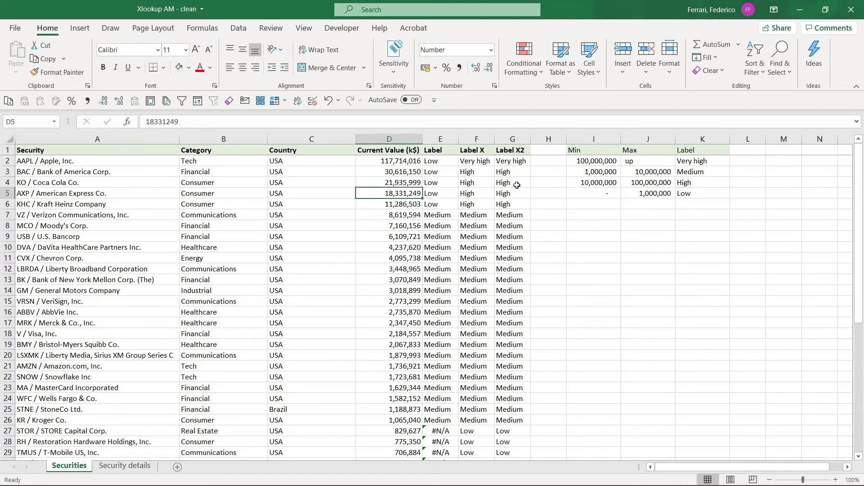
pyautogui.write('1000000')
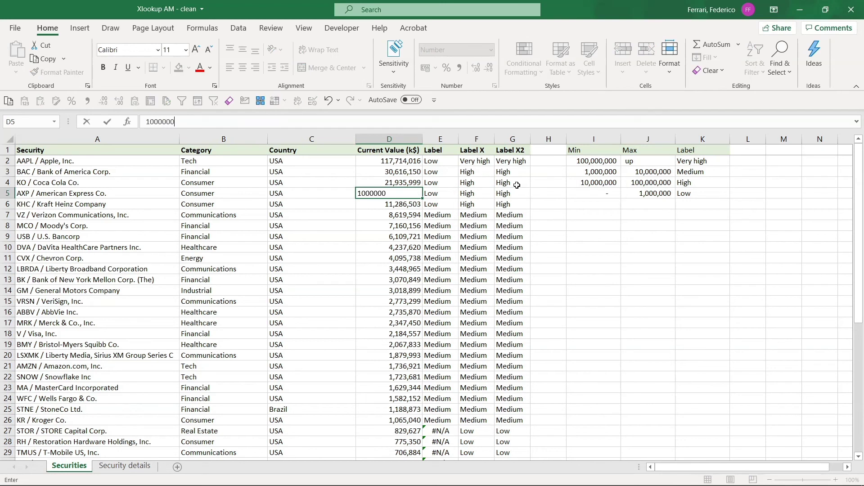
pyautogui.press('Return')
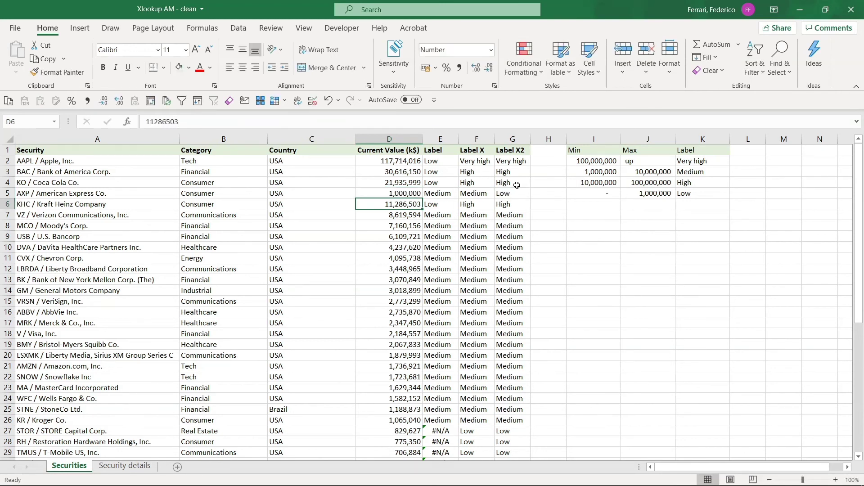
pyautogui.click(475, 194)
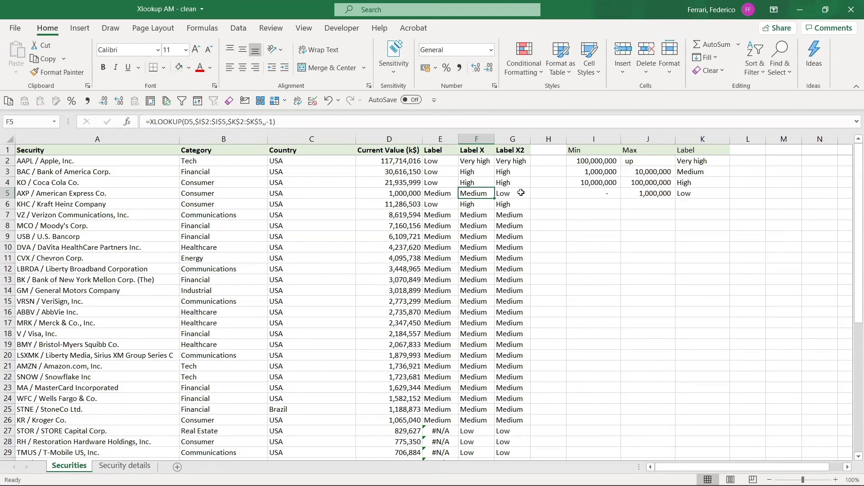
# - Sort the threshold table I1:K5 from smallest to largest
pyautogui.moveTo(593, 150); pyautogui.dragTo(588, 191)
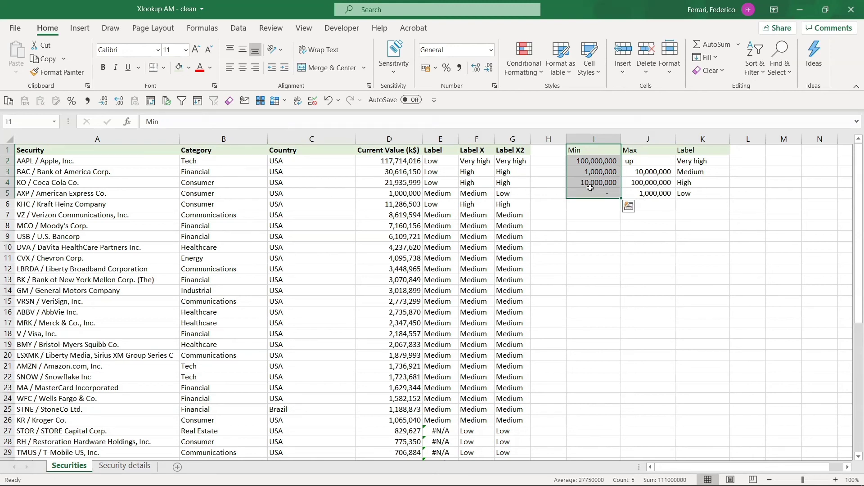
pyautogui.moveTo(598, 153); pyautogui.dragTo(696, 195)
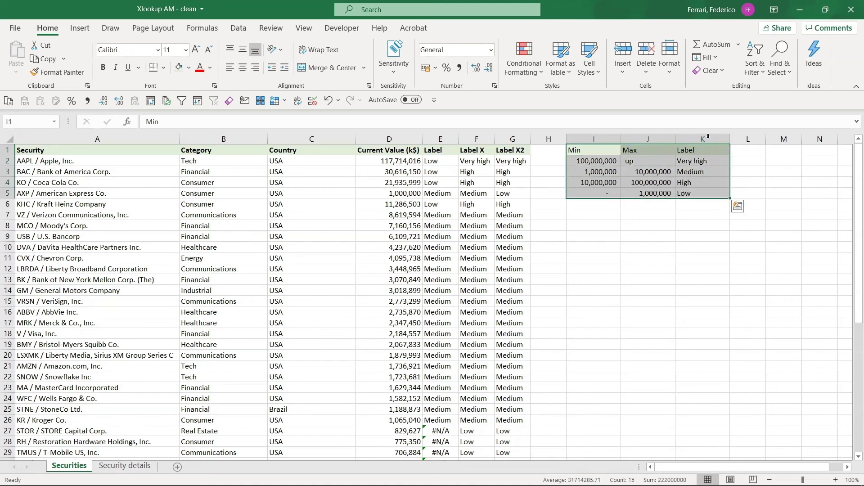
pyautogui.click(755, 63)
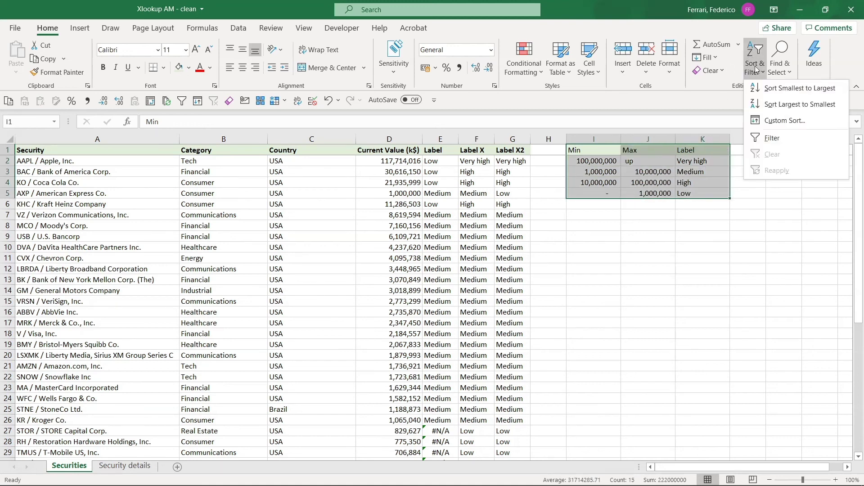
pyautogui.click(781, 89)
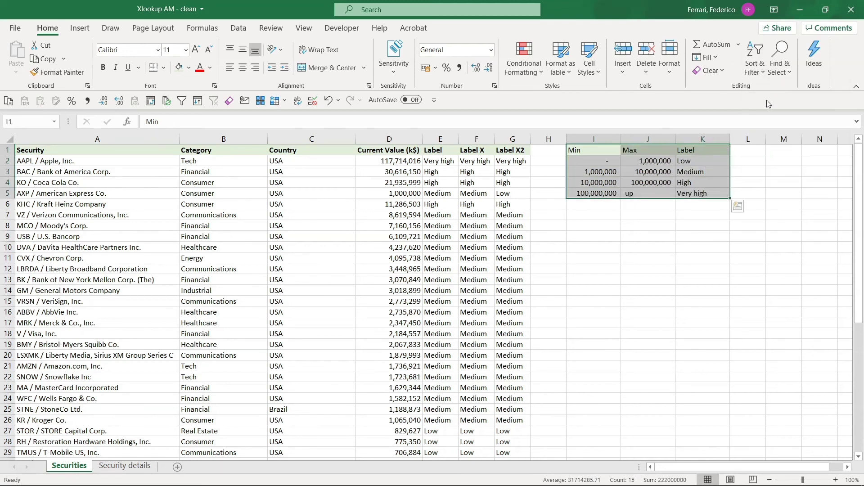
# - Compare the three labels for American Express in D5:G5 with the 1,000,000 boundary in the threshold table
pyautogui.click(606, 170)
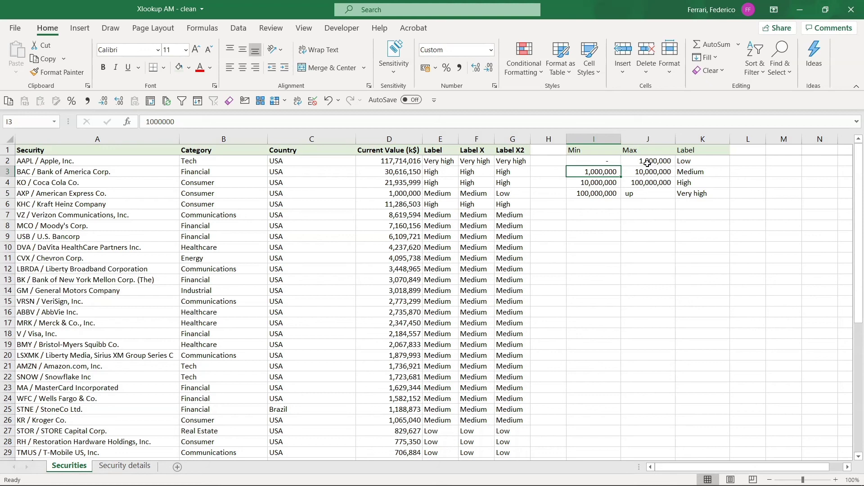
pyautogui.click(417, 196)
pyautogui.moveTo(417, 196); pyautogui.dragTo(509, 195)
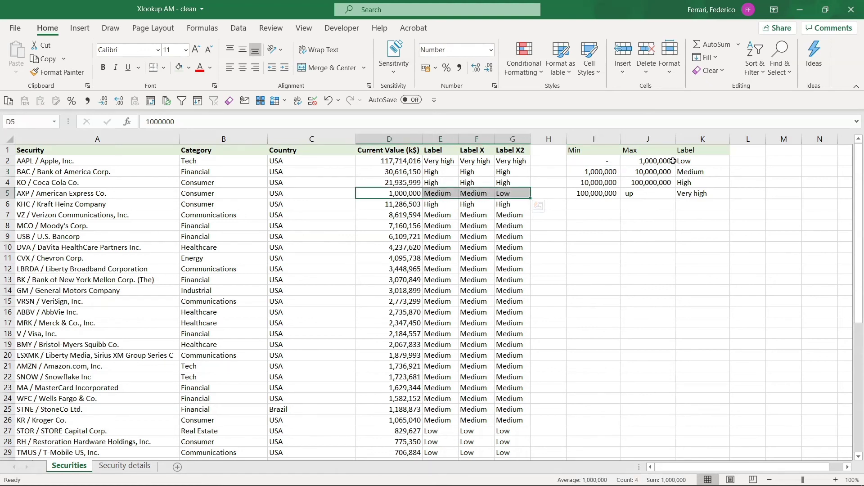